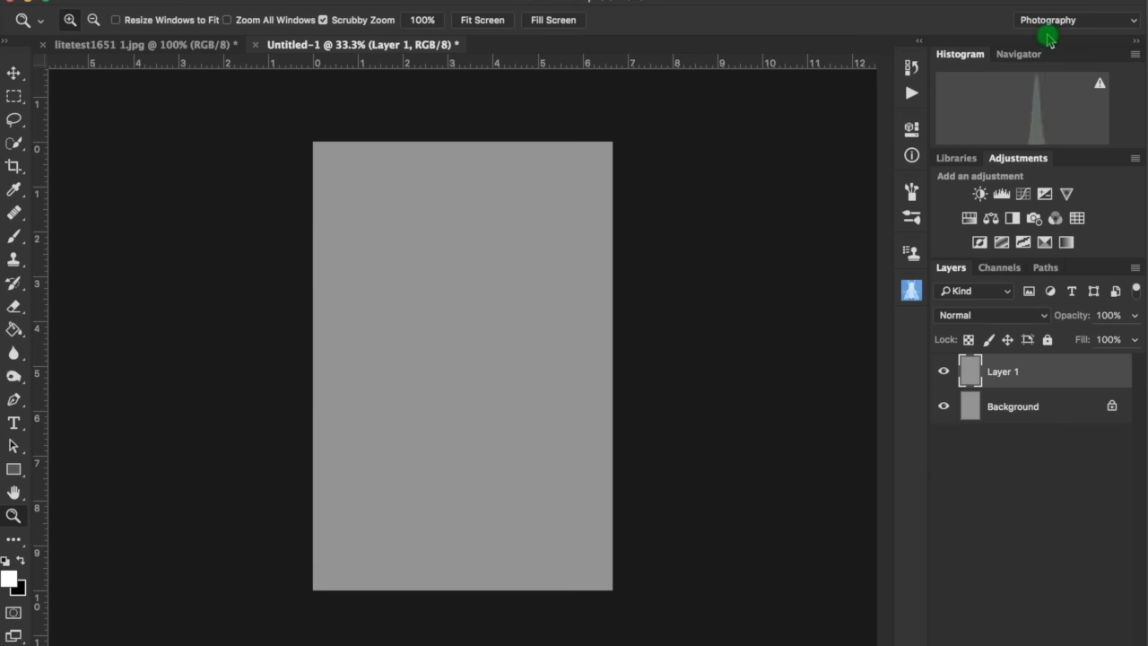
- Zoom in and toggle Layer 1's visibility to examine the gray textured layer
{"action": "left_click_drag", "start_coordinate": [520, 317], "coordinate": [1141, 380]}
{"action": "left_click", "coordinate": [943, 371]}
{"action": "left_click", "coordinate": [943, 371]}
{"action": "left_click", "coordinate": [696, 443], "text": "alt"}
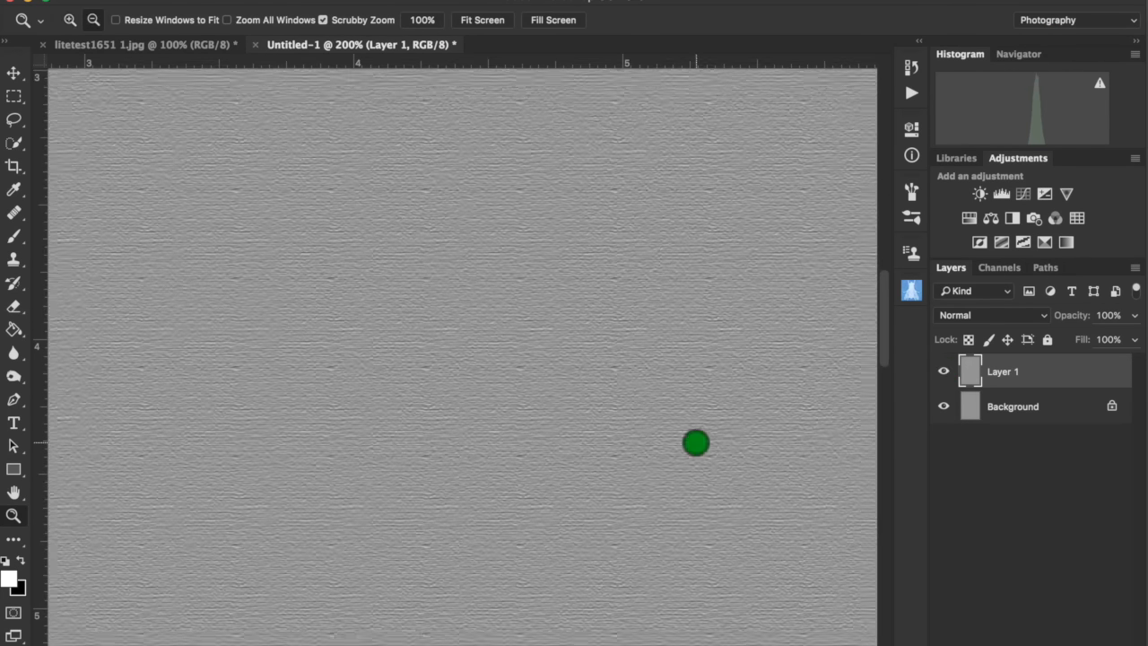
{"action": "left_click", "coordinate": [696, 443], "text": "alt"}
{"action": "left_click", "coordinate": [696, 443], "text": "alt"}
{"action": "left_click", "coordinate": [696, 443], "text": "alt"}
{"action": "left_click", "coordinate": [696, 443], "text": "alt"}
{"action": "left_click", "coordinate": [696, 443]}
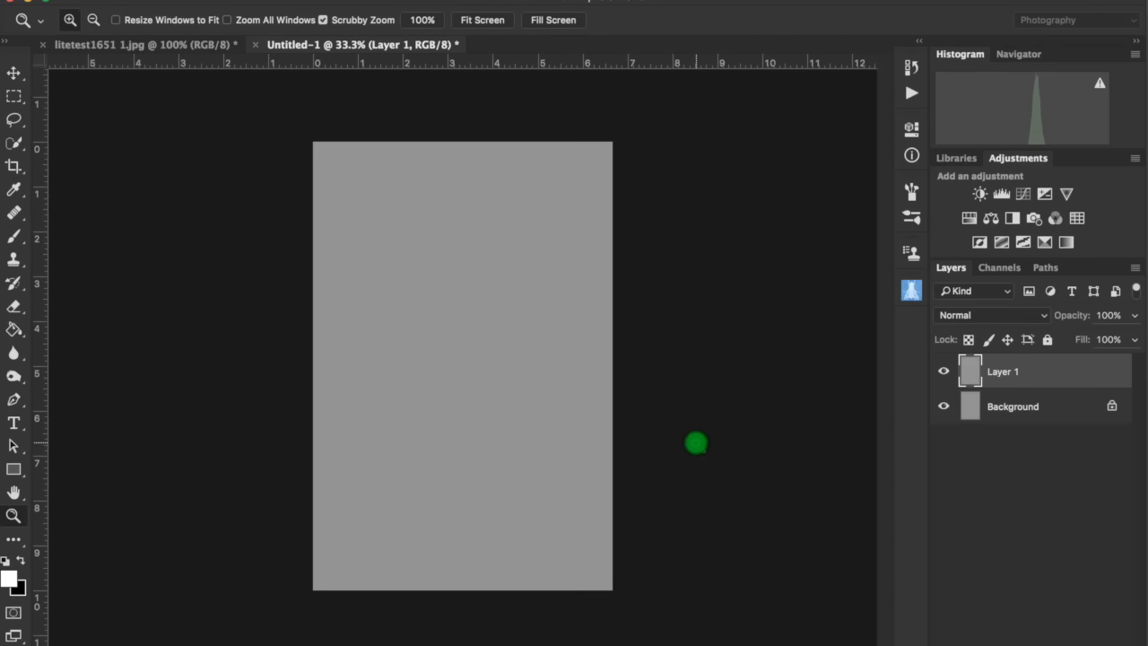
{"action": "left_click", "coordinate": [696, 443]}
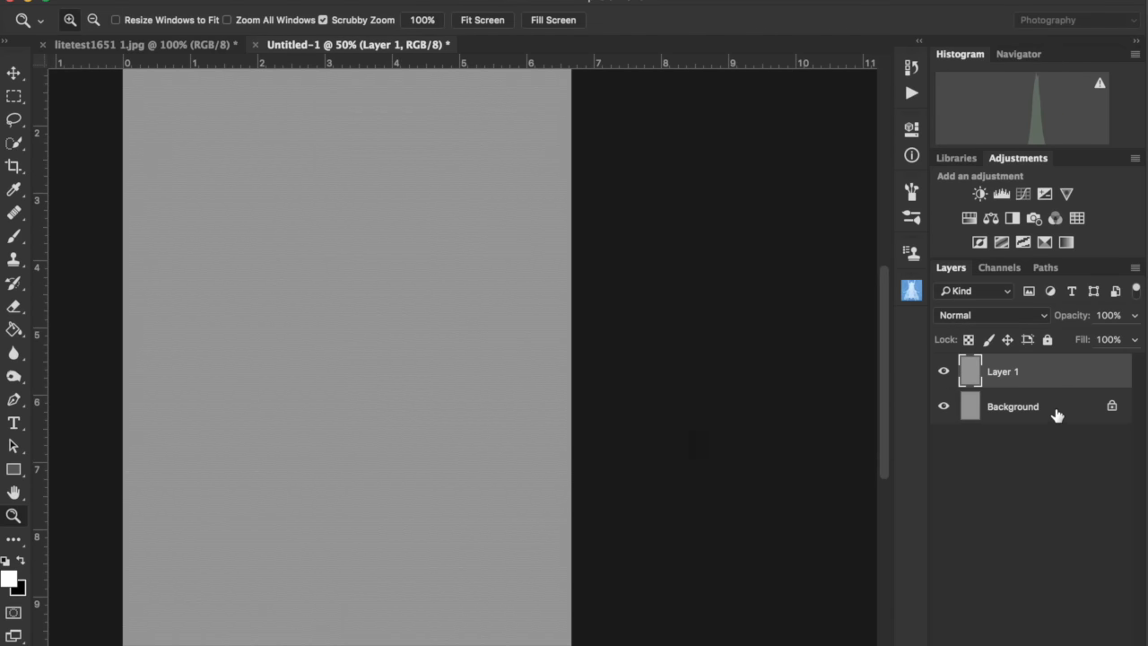
- Delete Layer 1 and undo the deletion
{"action": "key", "text": "Delete"}
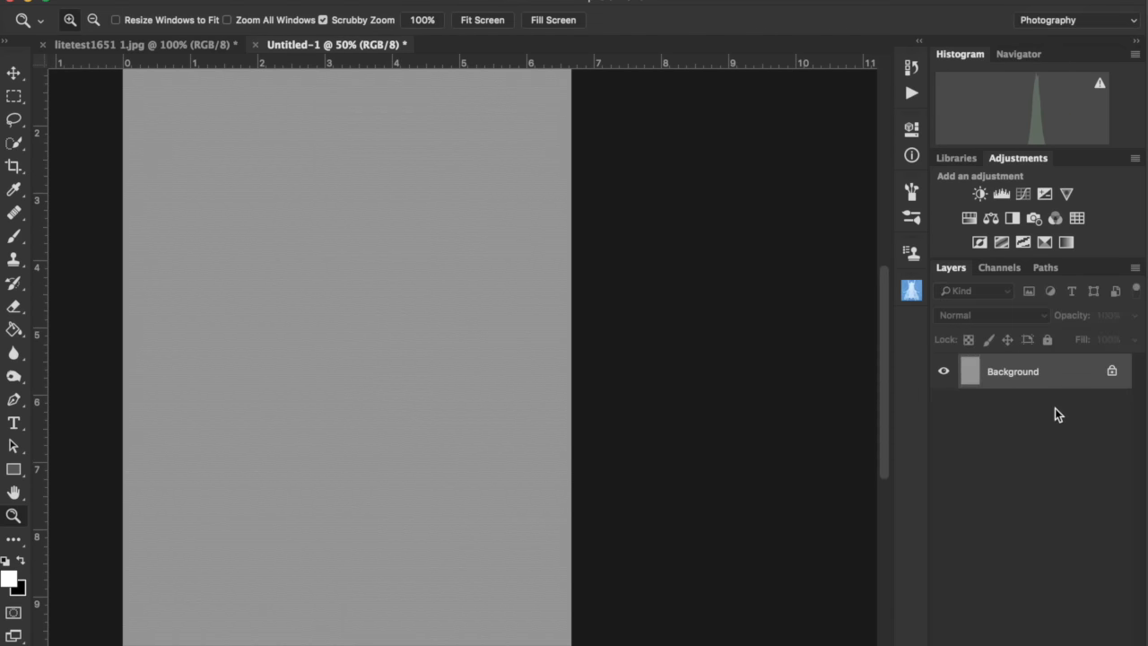
{"action": "key", "text": "ctrl+z"}
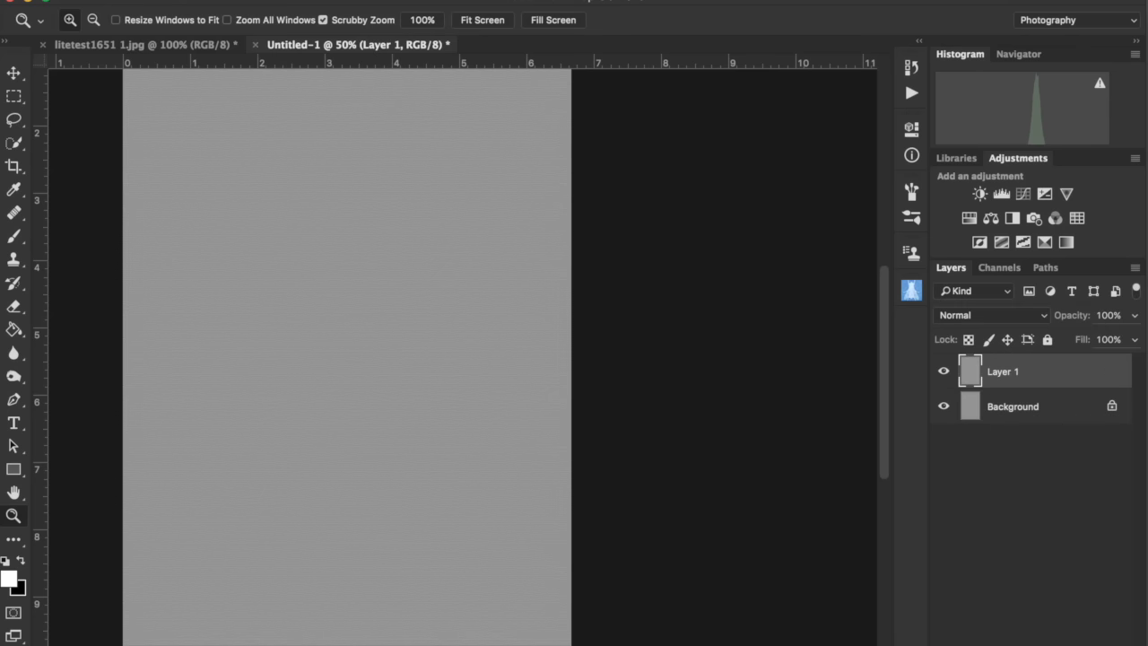
- Open Layer 1 in the Alien Skin Exposure filter
{"action": "left_click", "coordinate": [440, 0]}
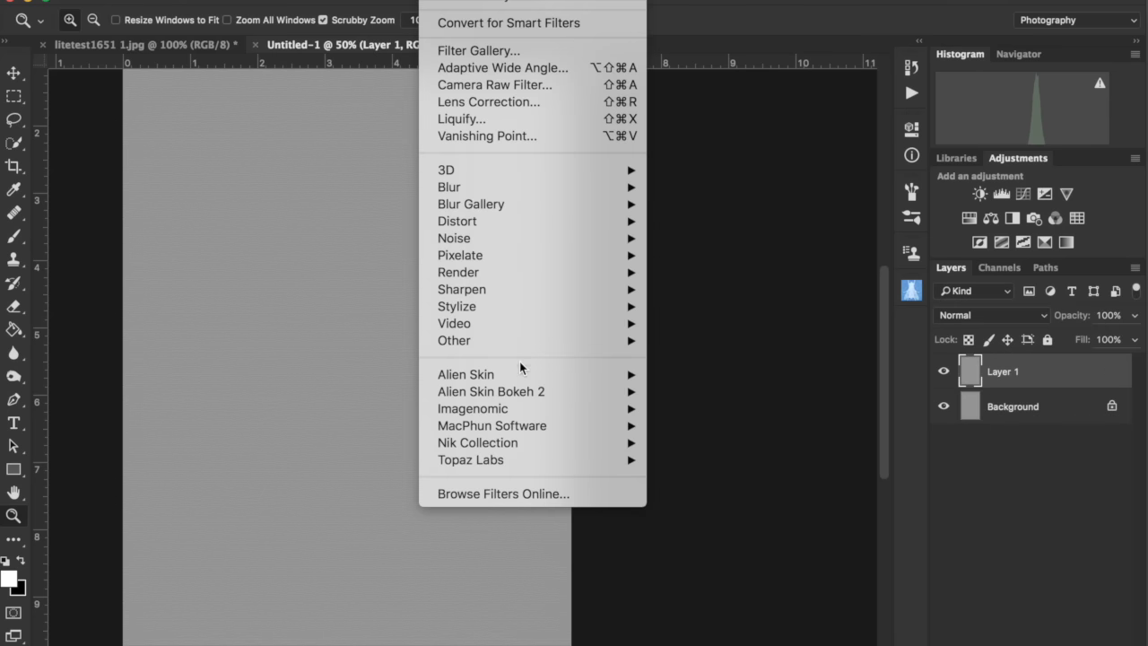
{"action": "mouse_move", "coordinate": [524, 383]}
{"action": "left_click", "coordinate": [704, 391]}
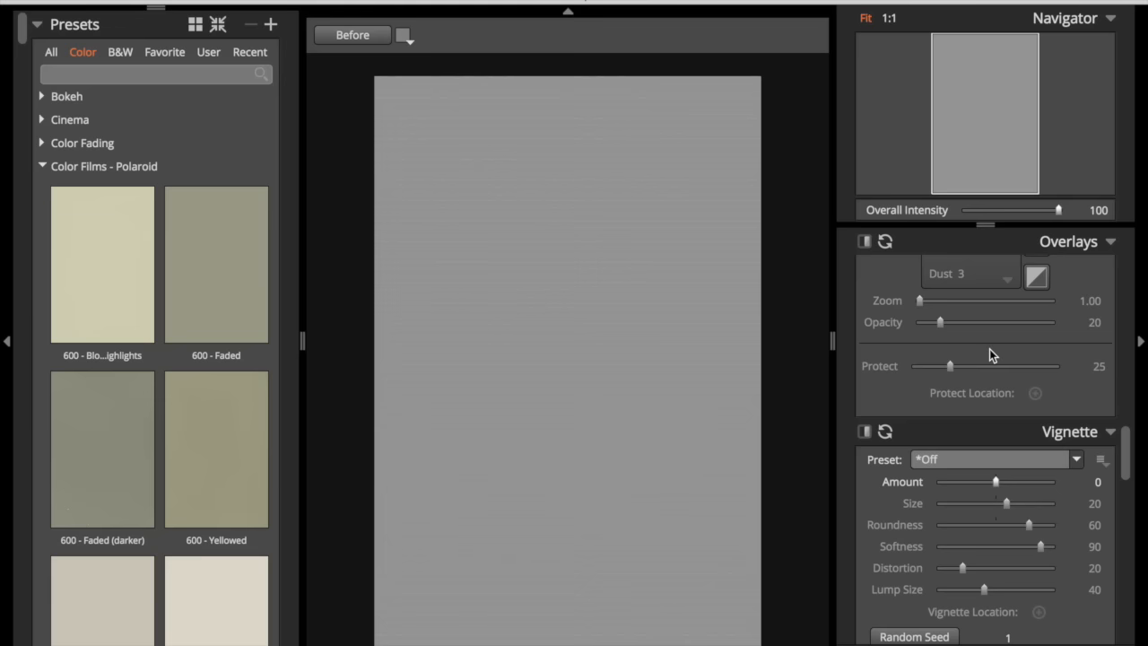
- Enable the Texture overlay in the Overlays settings
{"action": "scroll", "coordinate": [989, 353], "scroll_direction": "down", "scroll_amount": 5}
{"action": "scroll", "coordinate": [990, 353], "scroll_direction": "down", "scroll_amount": 10}
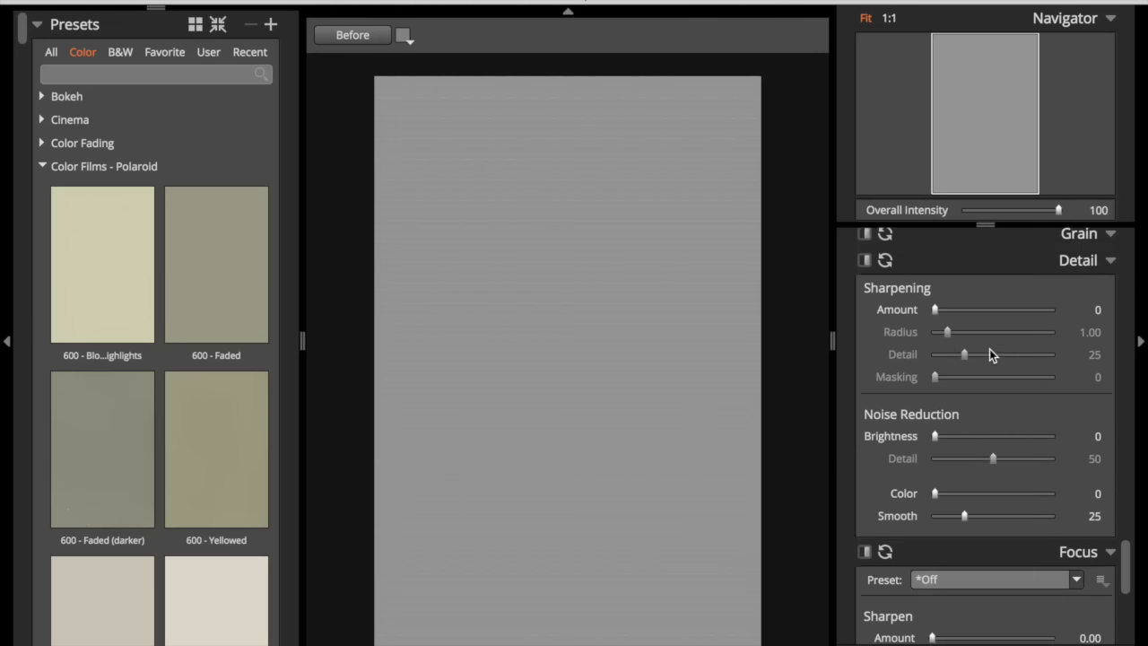
{"action": "scroll", "coordinate": [989, 349], "scroll_direction": "up", "scroll_amount": 8}
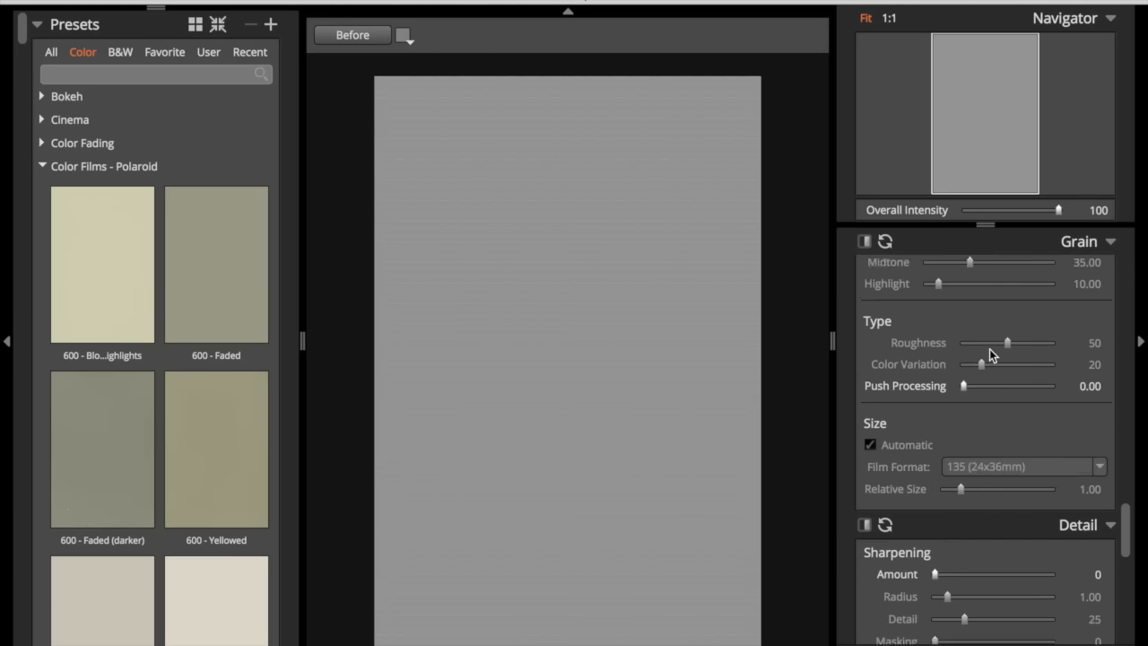
{"action": "scroll", "coordinate": [990, 353], "scroll_direction": "up", "scroll_amount": 8}
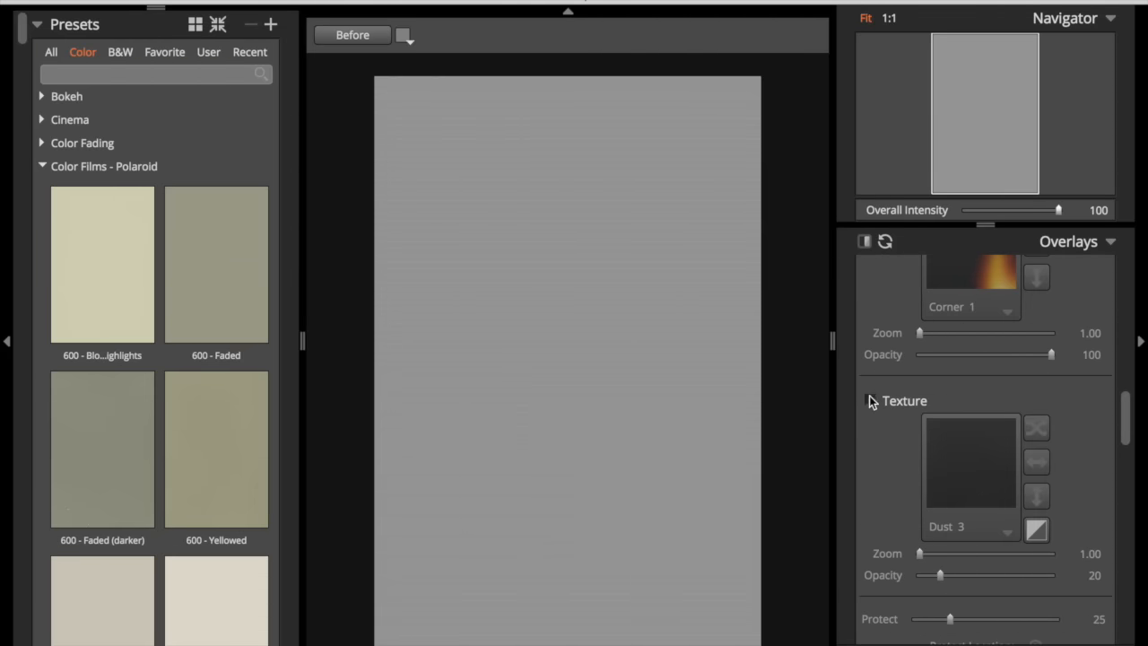
{"action": "left_click", "coordinate": [870, 401]}
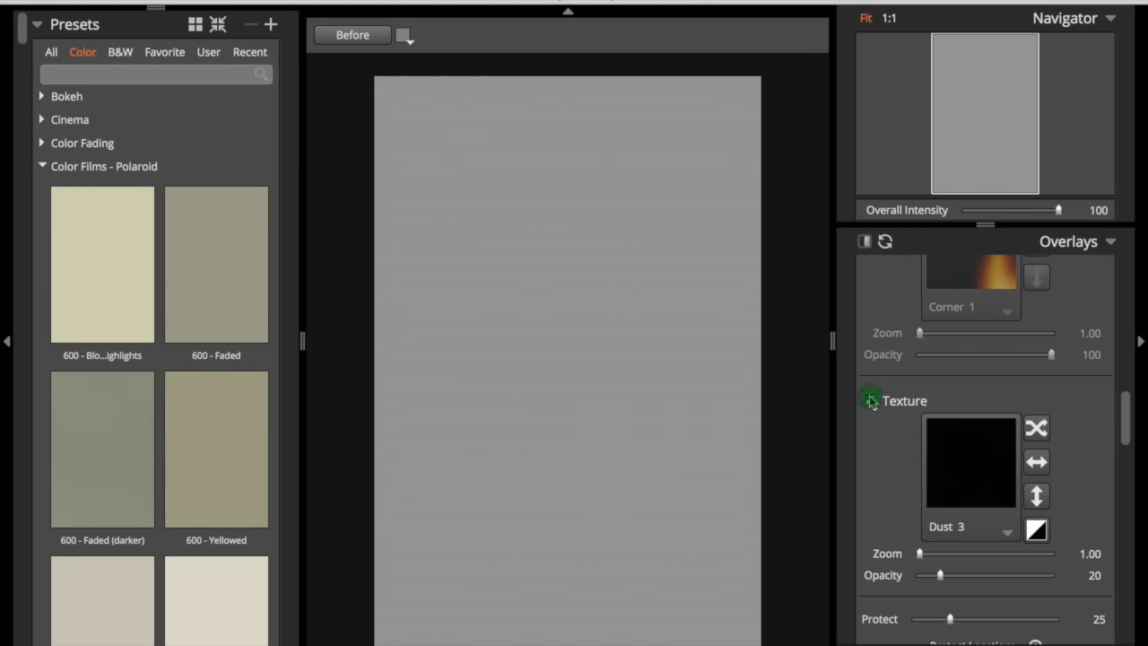
- Browse the texture library and choose the Paper 3 texture
{"action": "left_click", "coordinate": [1007, 533]}
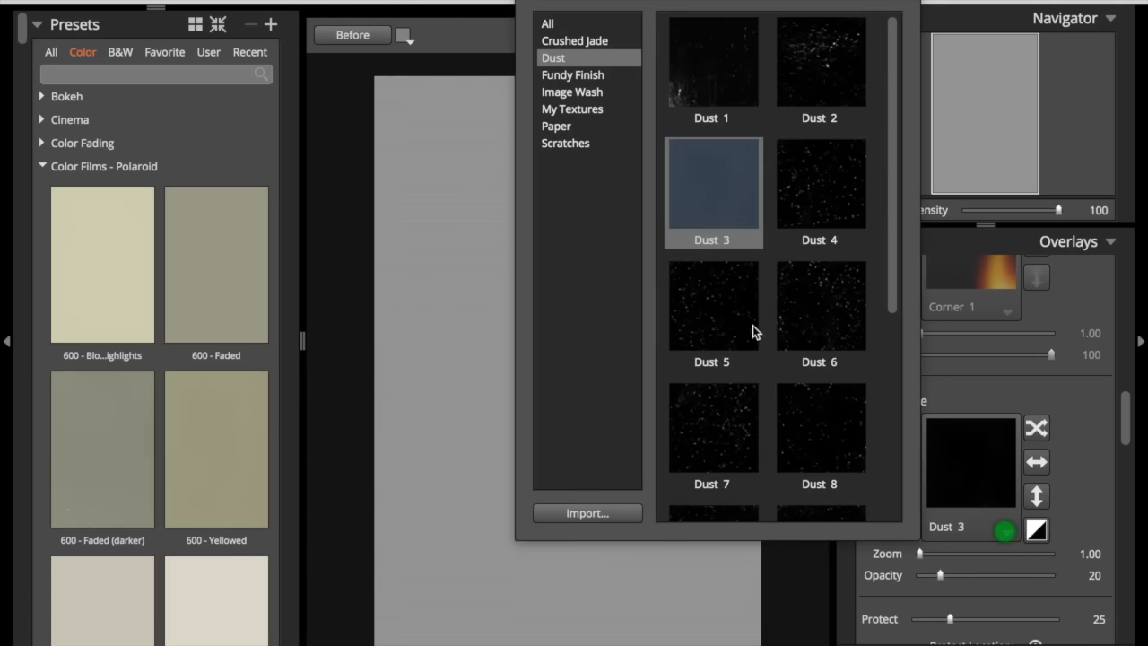
{"action": "left_click", "coordinate": [580, 24]}
{"action": "left_click", "coordinate": [752, 103]}
{"action": "scroll", "coordinate": [752, 103], "scroll_direction": "down", "scroll_amount": 10}
{"action": "scroll", "coordinate": [753, 103], "scroll_direction": "up", "scroll_amount": 10}
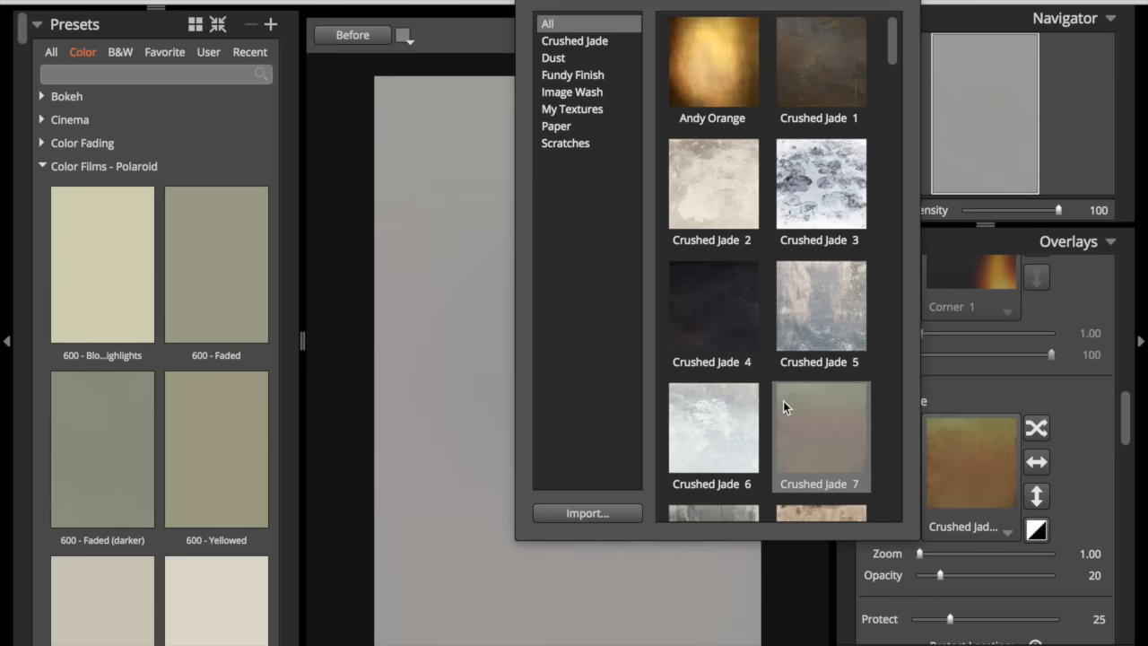
{"action": "left_click", "coordinate": [584, 126]}
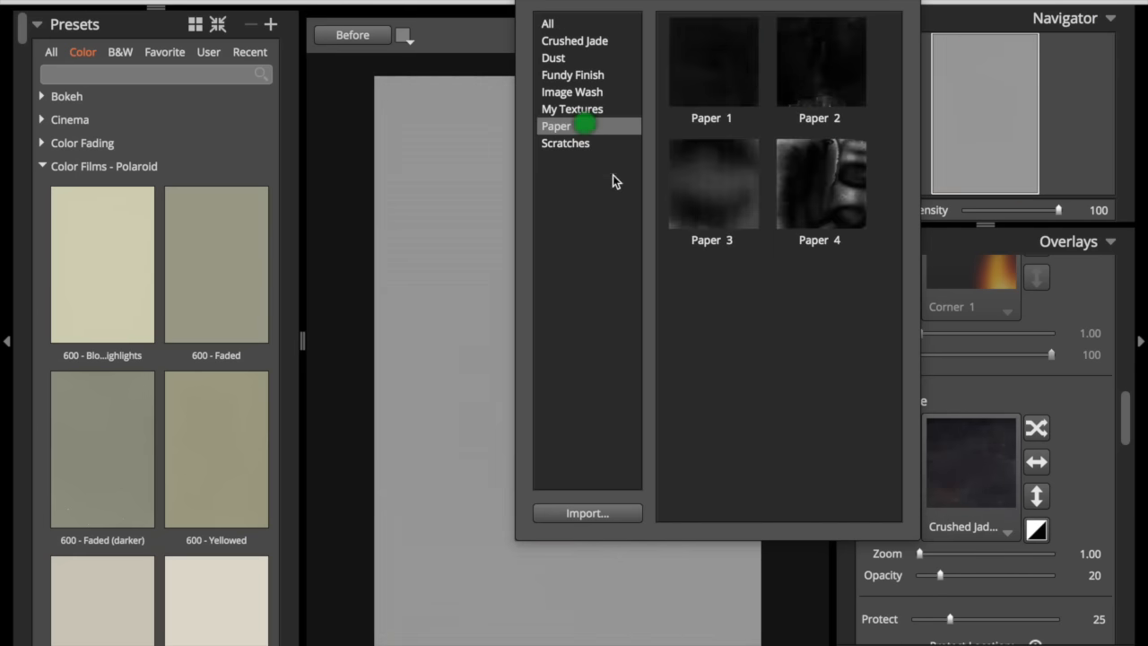
{"action": "left_click", "coordinate": [728, 201]}
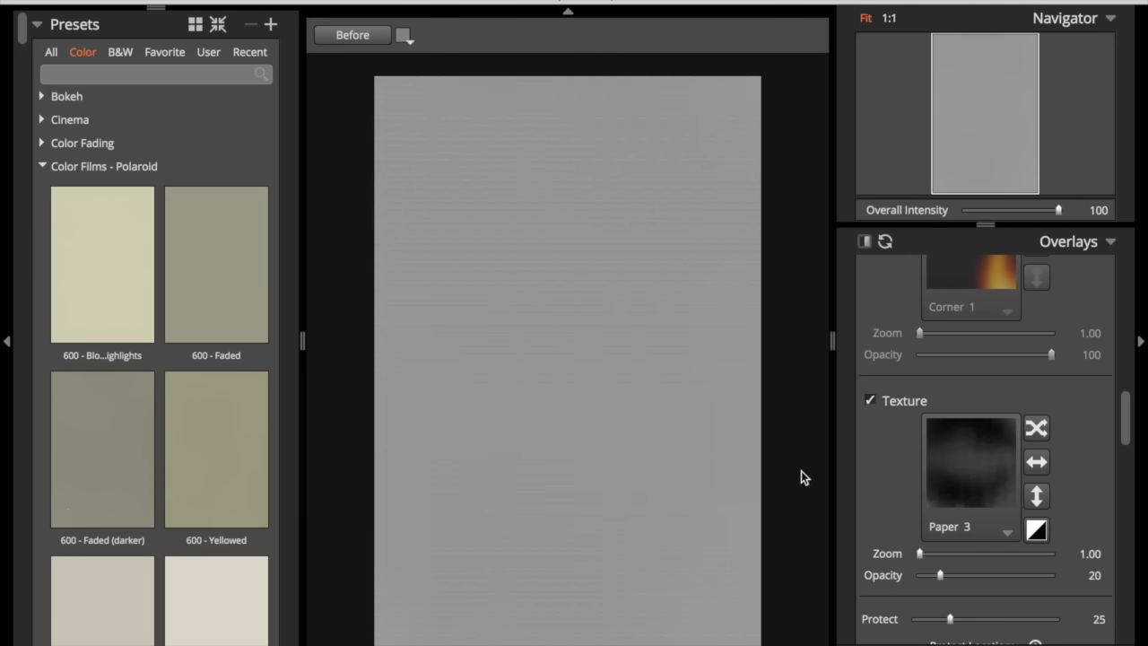
- Set the texture opacity to 100 and toggle Invert brightness
{"action": "left_click_drag", "start_coordinate": [940, 575], "coordinate": [1124, 604]}
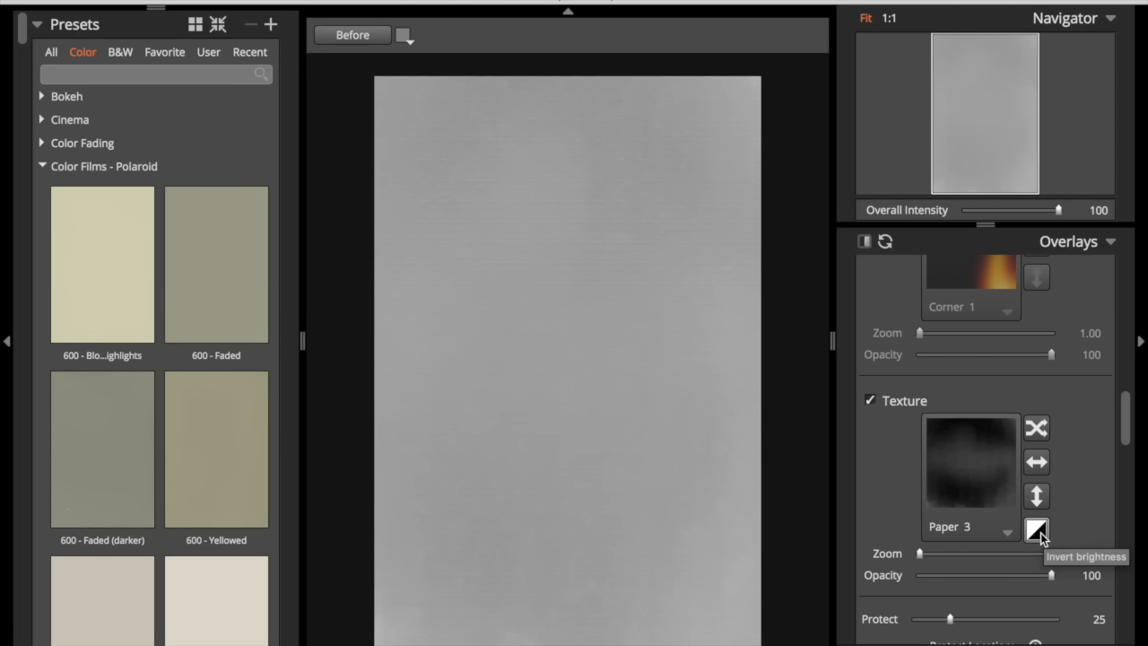
{"action": "left_click", "coordinate": [1038, 531]}
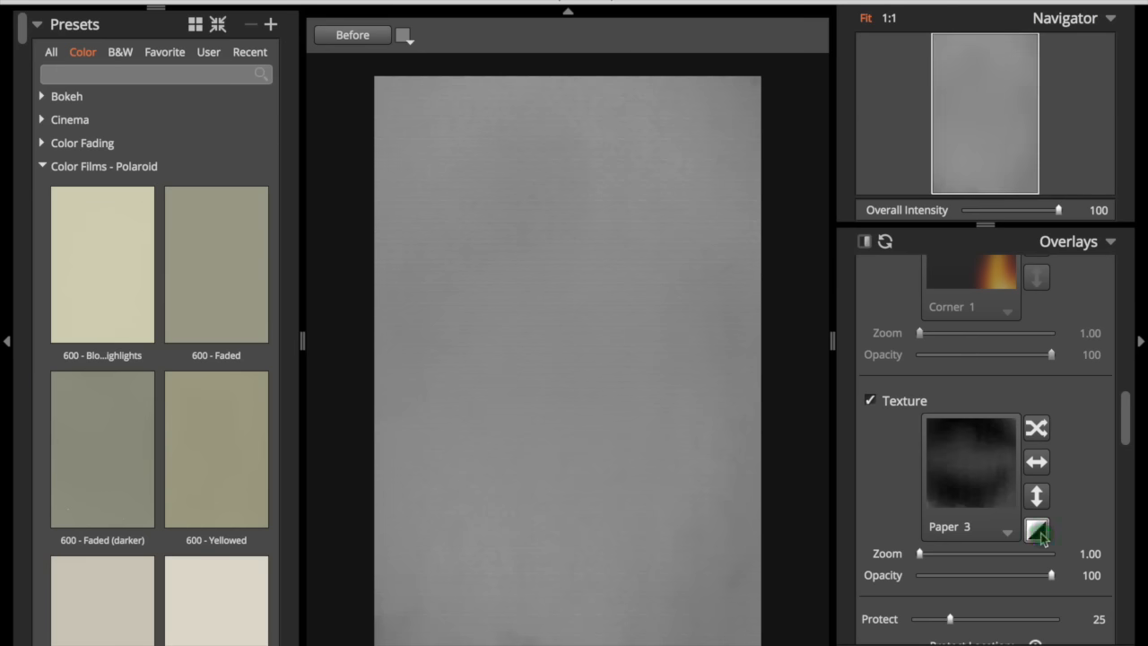
{"action": "left_click_drag", "start_coordinate": [919, 555], "coordinate": [866, 543]}
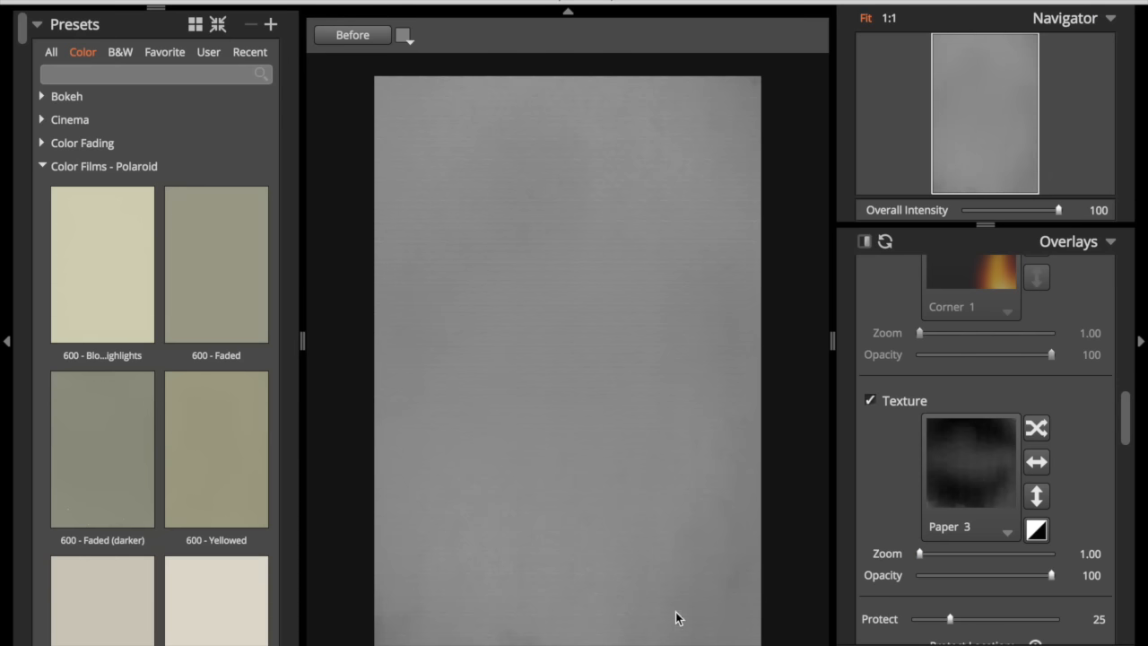
- Start a new adjustment brush layer and set its preset to Neutral
{"action": "left_click", "coordinate": [872, 402]}
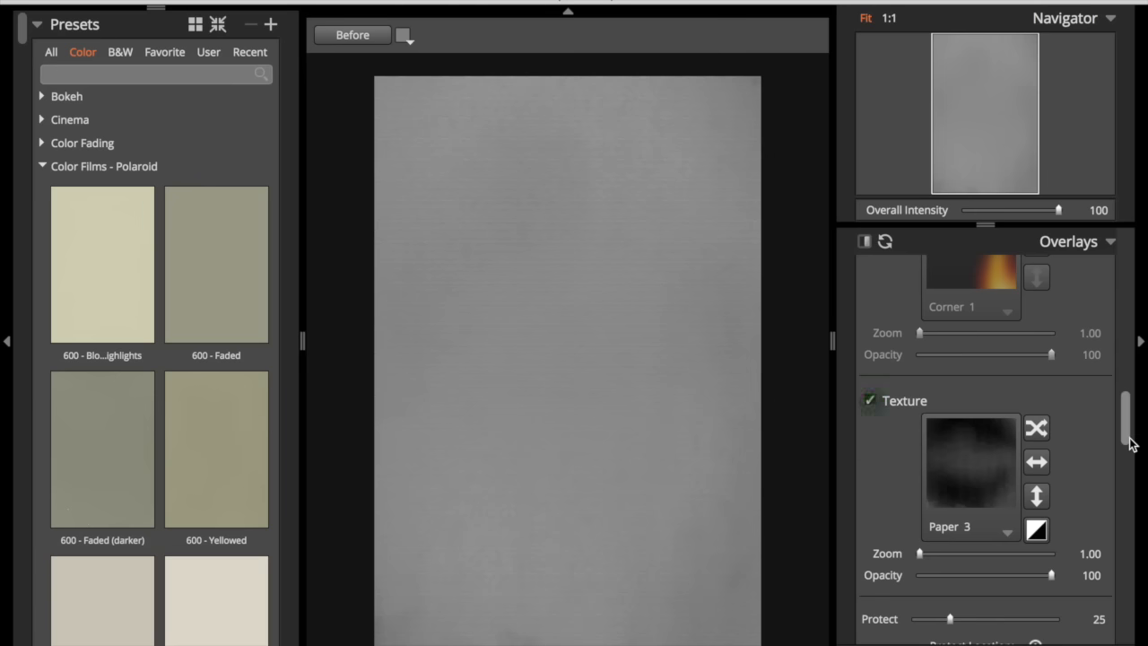
{"action": "left_click_drag", "start_coordinate": [1132, 443], "coordinate": [1118, 230]}
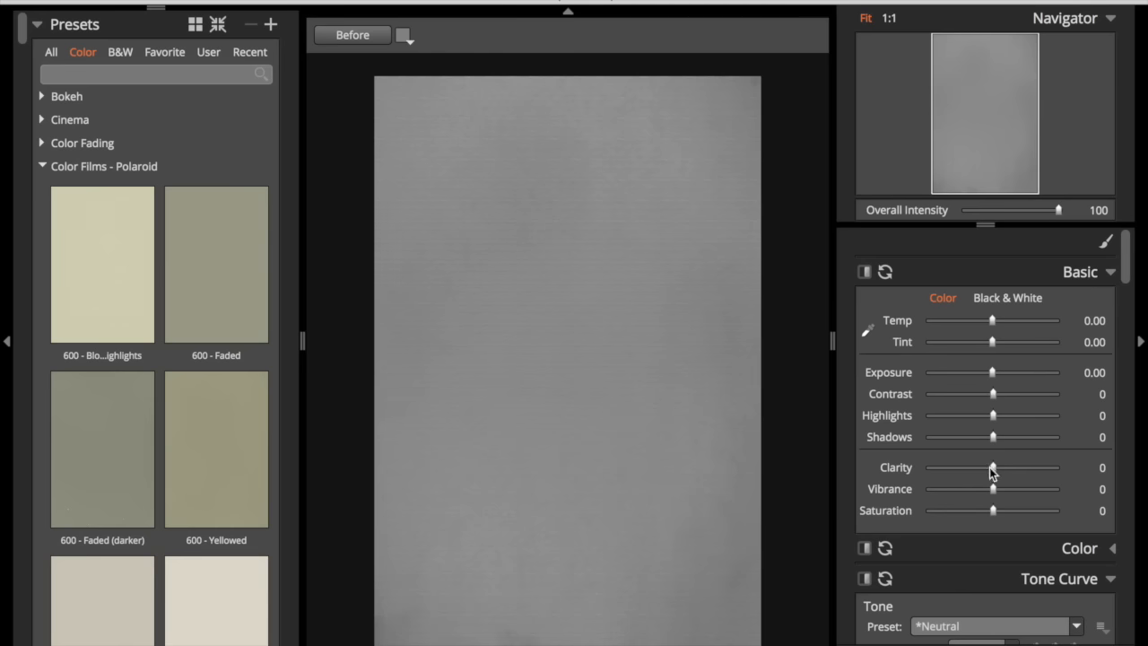
{"action": "mouse_move", "coordinate": [993, 468]}
{"action": "left_mouse_down"}
{"action": "mouse_move", "coordinate": [1012, 468]}
{"action": "mouse_move", "coordinate": [999, 467]}
{"action": "left_mouse_up"}
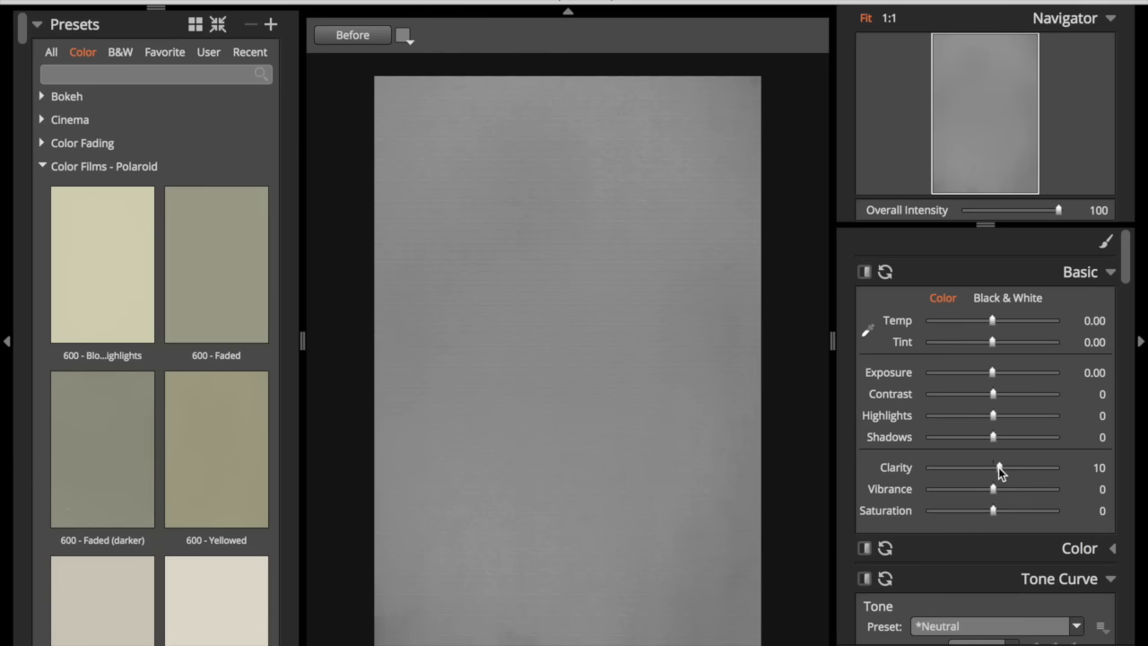
{"action": "left_click", "coordinate": [1107, 244]}
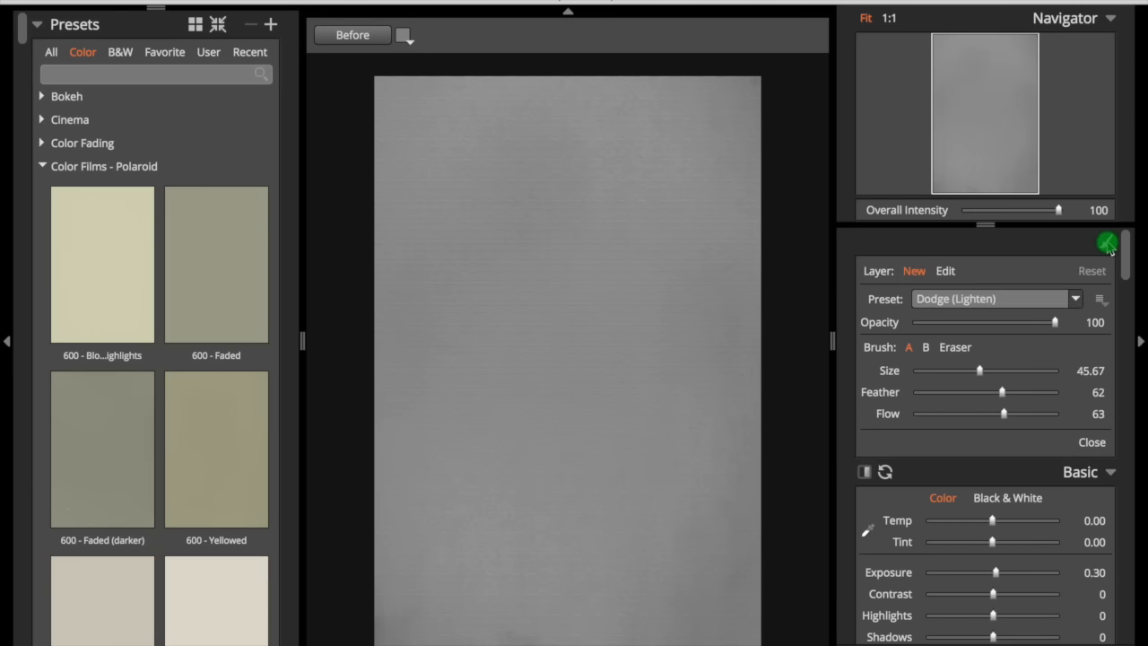
{"action": "left_click", "coordinate": [914, 271]}
{"action": "left_click", "coordinate": [937, 300]}
{"action": "left_click", "coordinate": [943, 323]}
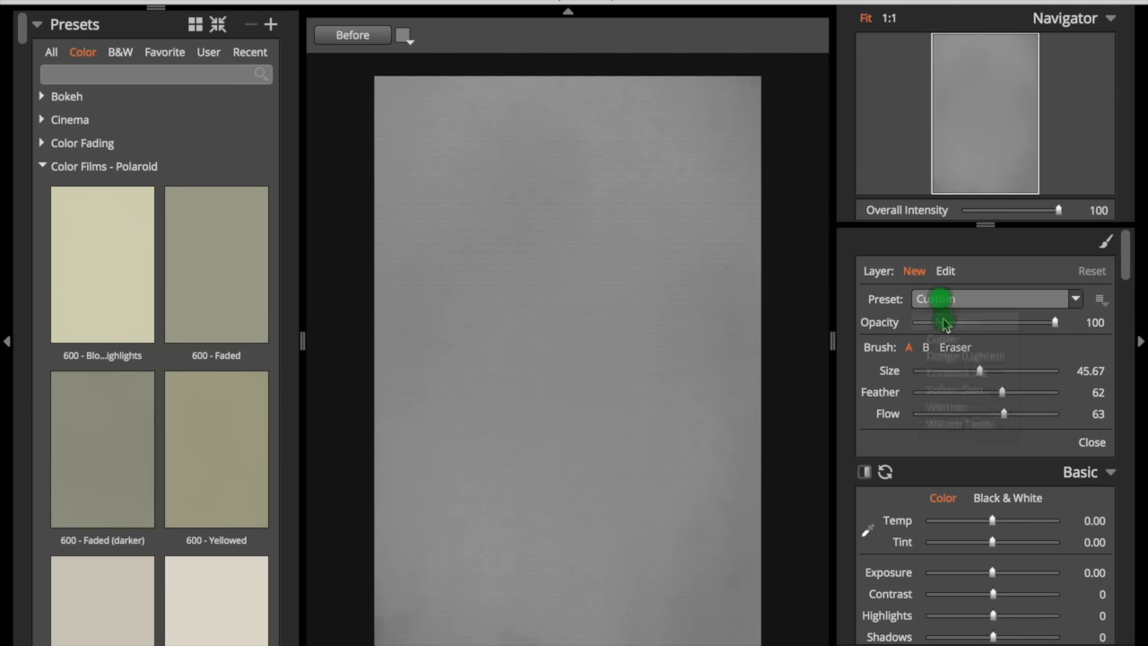
- Enable the brush layer's Texture overlay and choose the Fundy Finish 8 texture
{"action": "left_click_drag", "start_coordinate": [1128, 271], "coordinate": [1128, 457]}
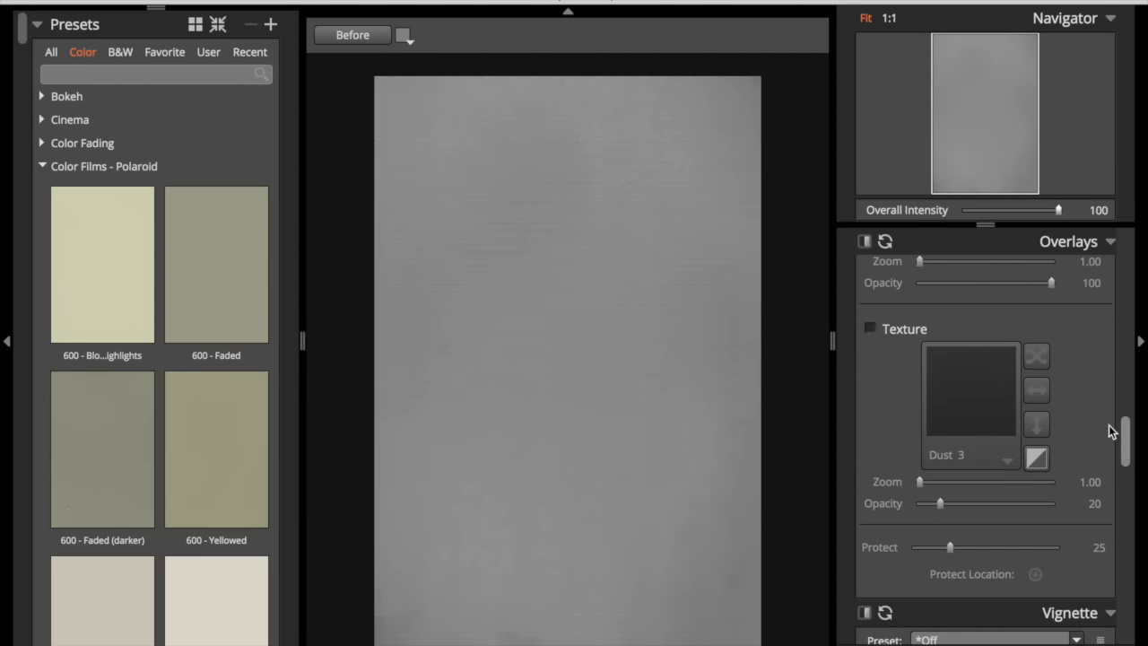
{"action": "left_click", "coordinate": [871, 329]}
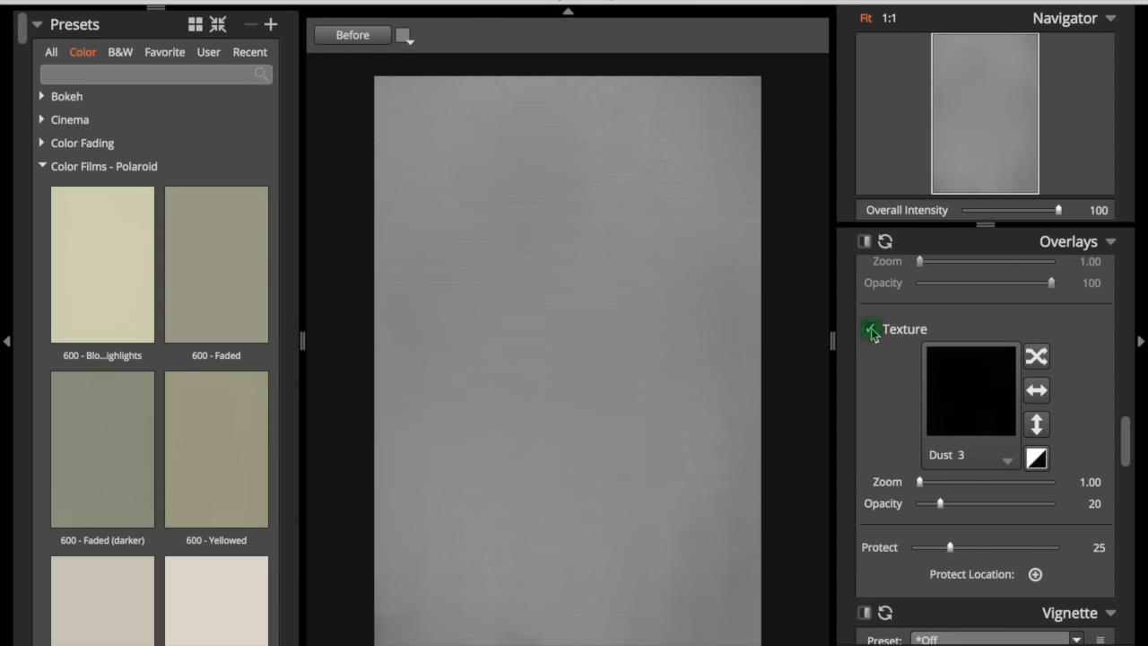
{"action": "left_click", "coordinate": [960, 458]}
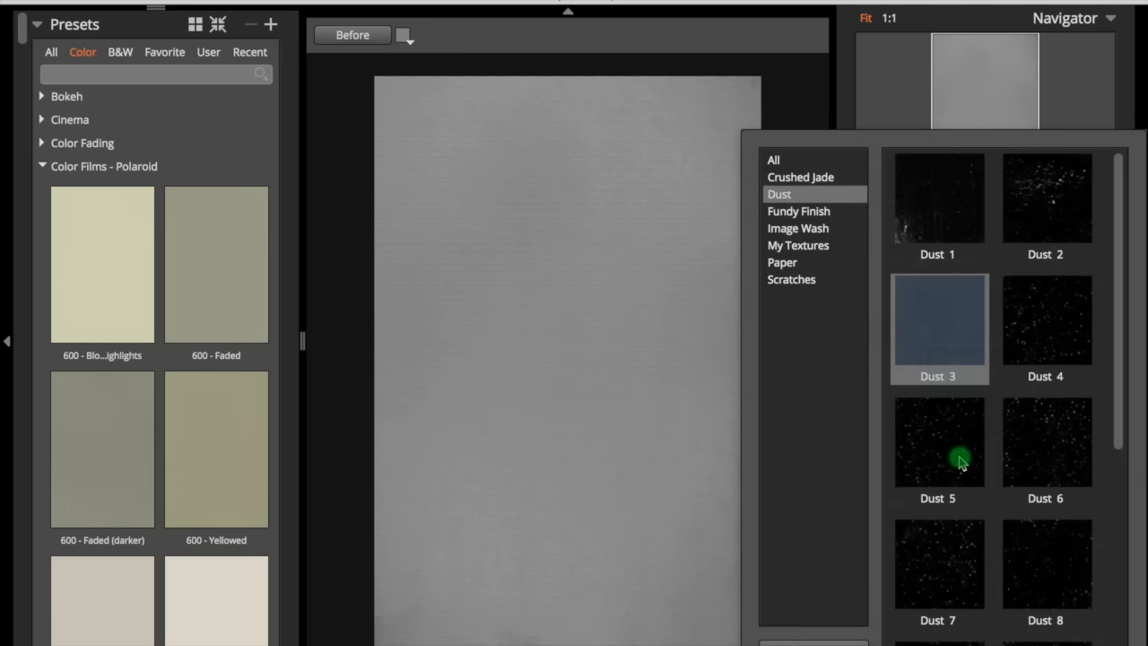
{"action": "left_click", "coordinate": [819, 218]}
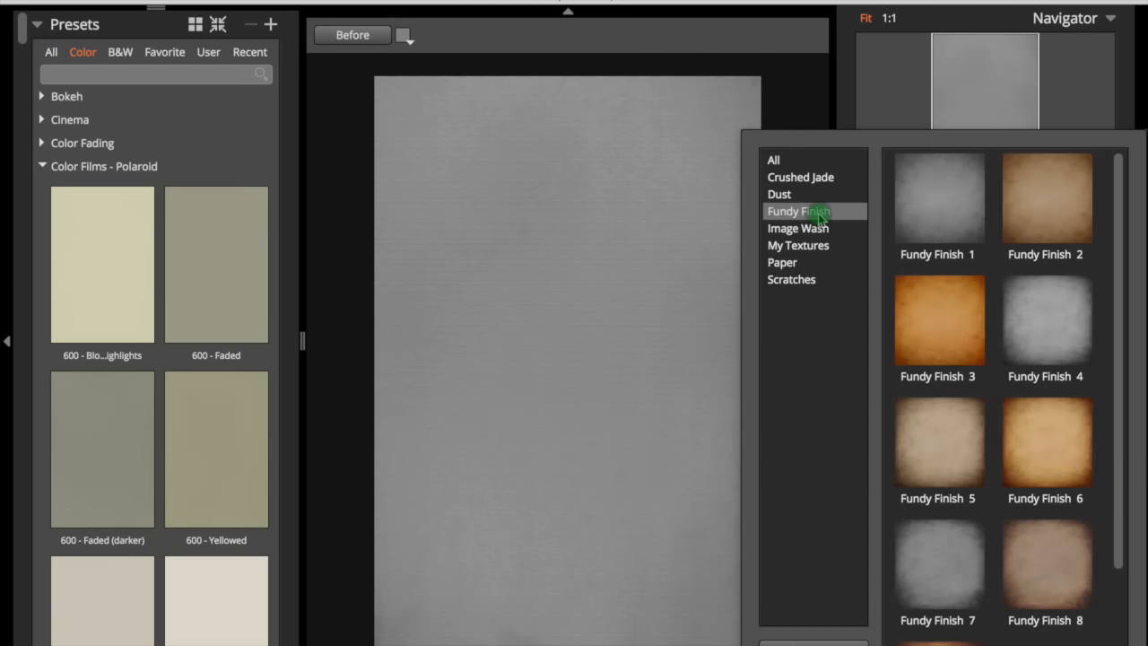
{"action": "scroll", "coordinate": [983, 355], "scroll_direction": "down", "scroll_amount": 3}
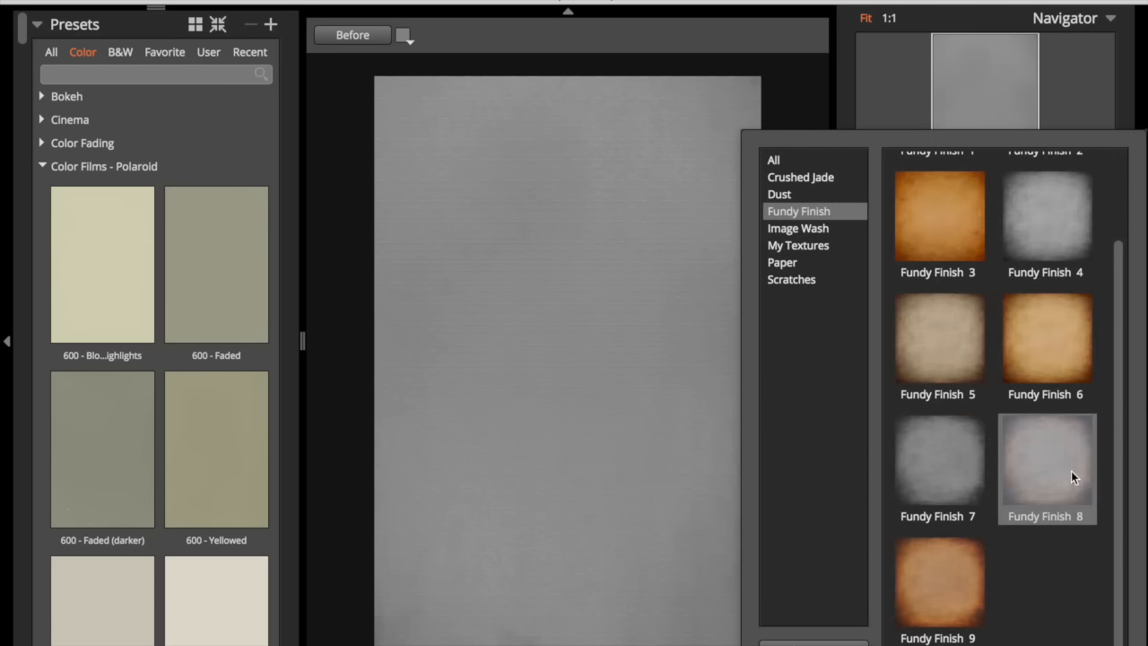
{"action": "left_click", "coordinate": [1062, 485]}
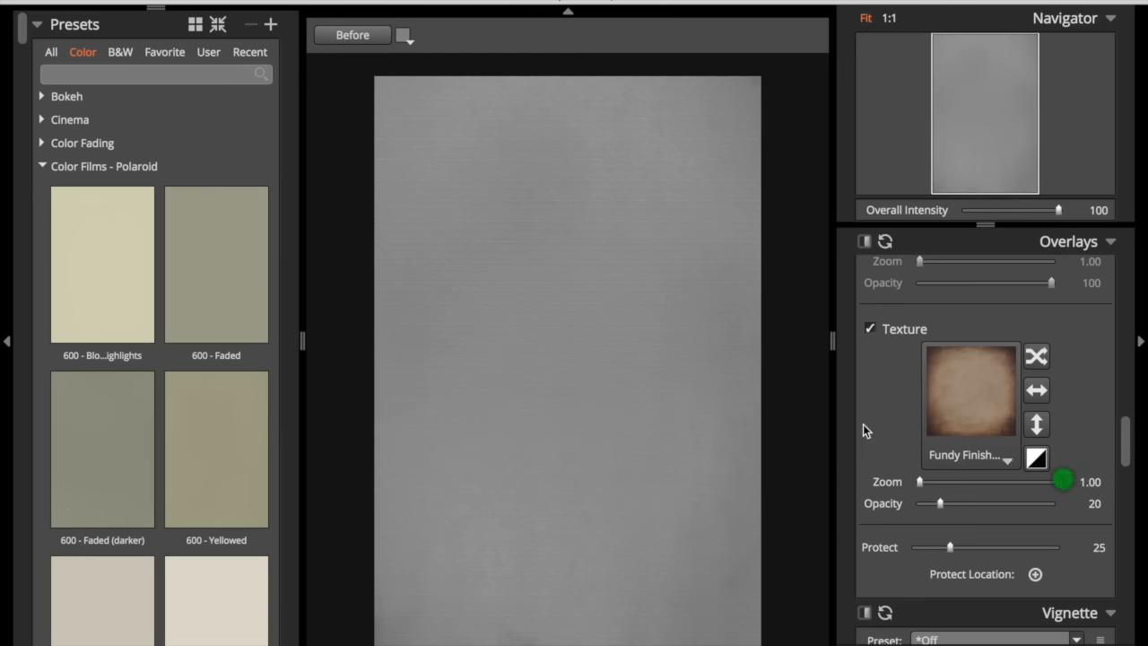
- Paint the Fundy Finish 8 texture layer across the canvas with the brush
{"action": "mouse_move", "coordinate": [712, 364]}
{"action": "left_mouse_down"}
{"action": "mouse_move", "coordinate": [469, 239]}
{"action": "mouse_move", "coordinate": [497, 171]}
{"action": "mouse_move", "coordinate": [477, 182]}
{"action": "left_mouse_up"}
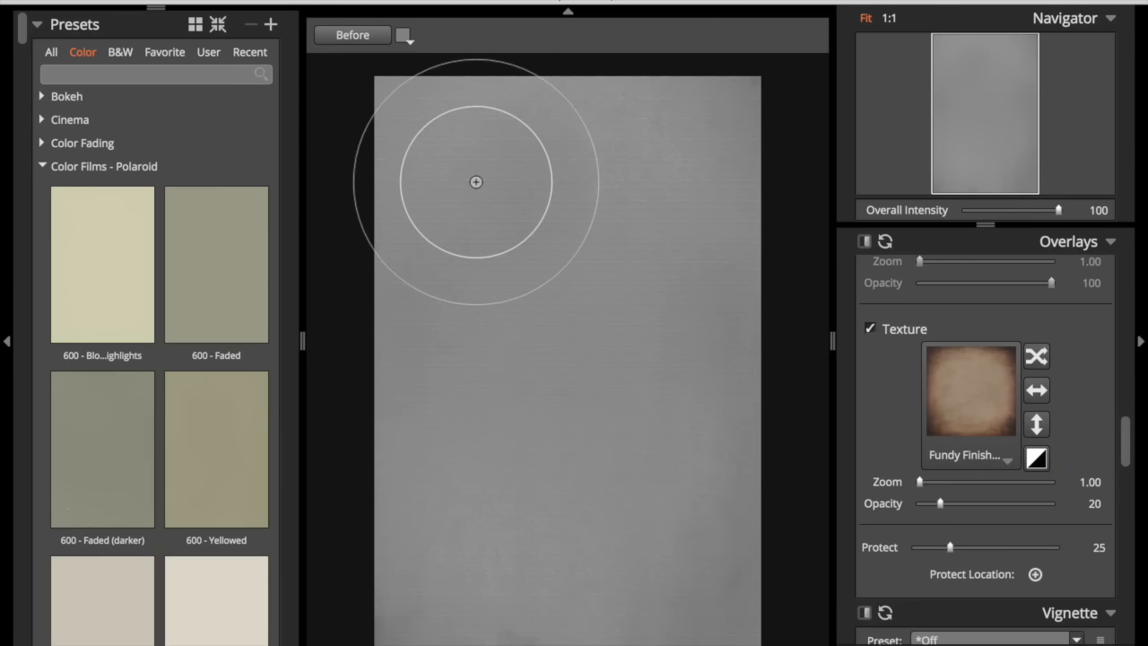
{"action": "scroll", "coordinate": [976, 433], "scroll_direction": "up", "scroll_amount": 15}
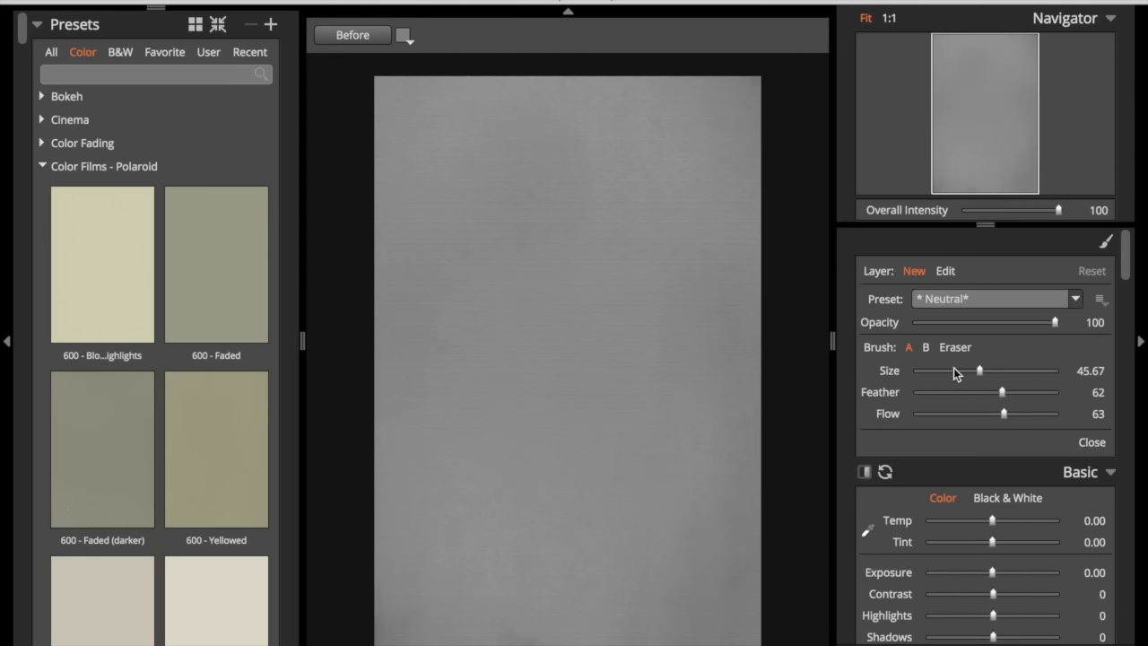
{"action": "left_click", "coordinate": [433, 139]}
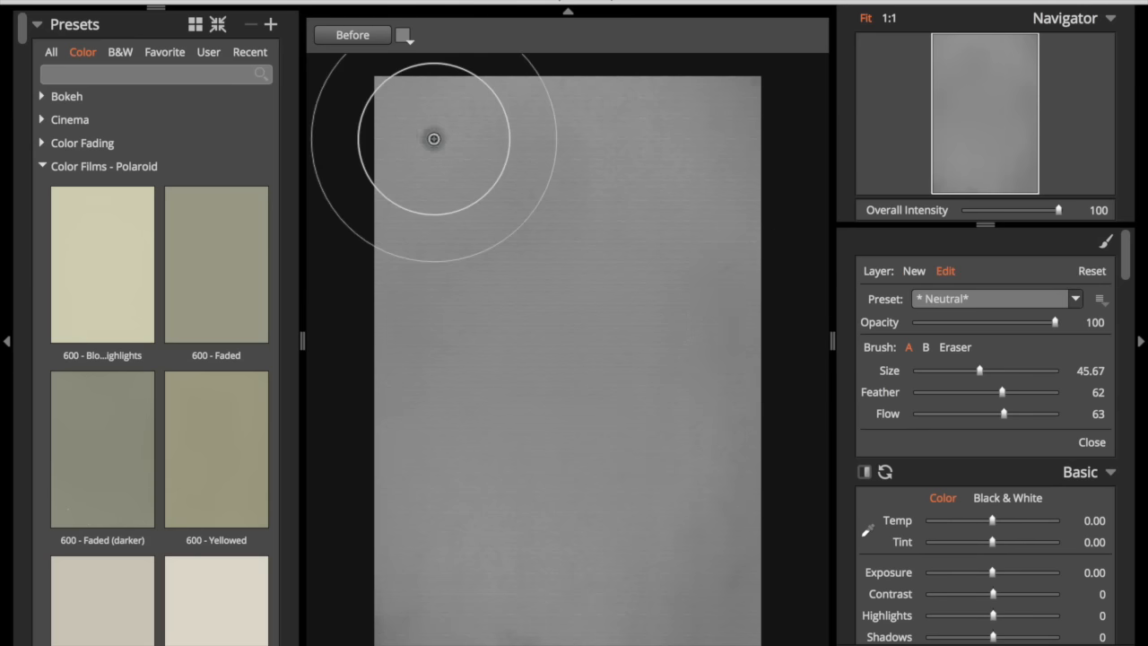
{"action": "mouse_move", "coordinate": [390, 165]}
{"action": "left_mouse_down"}
{"action": "mouse_move", "coordinate": [443, 115]}
{"action": "mouse_move", "coordinate": [417, 131]}
{"action": "mouse_move", "coordinate": [500, 112]}
{"action": "mouse_move", "coordinate": [749, 120]}
{"action": "mouse_move", "coordinate": [751, 394]}
{"action": "mouse_move", "coordinate": [737, 619]}
{"action": "mouse_move", "coordinate": [503, 629]}
{"action": "mouse_move", "coordinate": [407, 613]}
{"action": "mouse_move", "coordinate": [432, 271]}
{"action": "mouse_move", "coordinate": [454, 180]}
{"action": "left_mouse_up"}
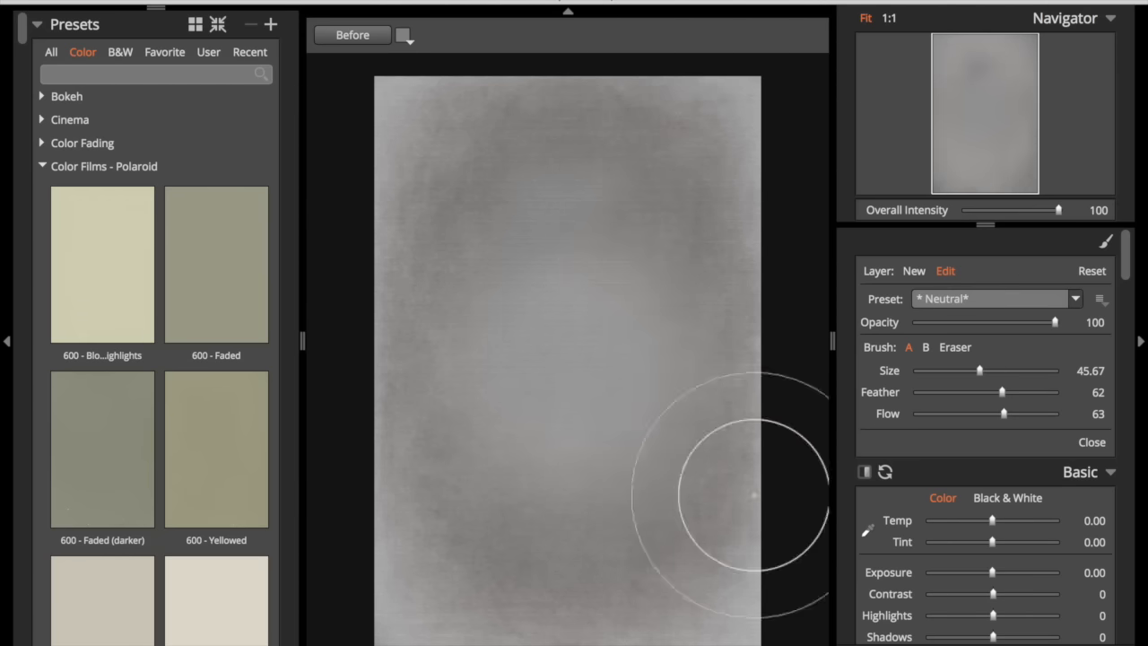
- Review the adjustment panels down to the Texture overlay settings
{"action": "scroll", "coordinate": [1055, 333], "scroll_direction": "down", "scroll_amount": 10}
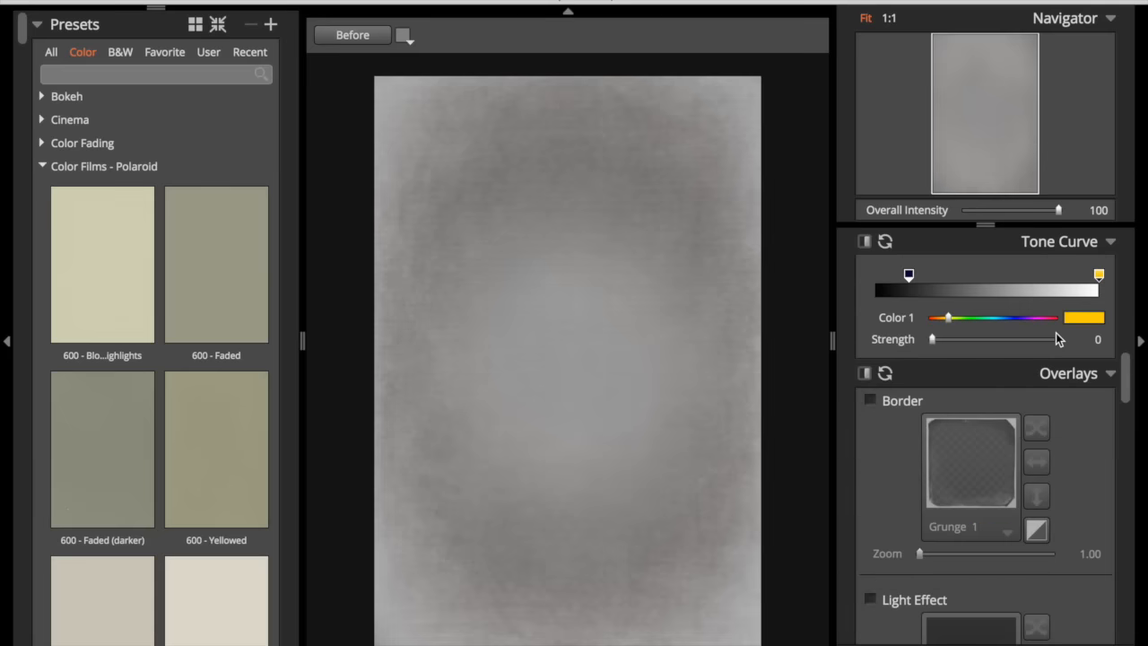
{"action": "scroll", "coordinate": [1056, 338], "scroll_direction": "up", "scroll_amount": 5}
{"action": "scroll", "coordinate": [1056, 333], "scroll_direction": "down", "scroll_amount": 5}
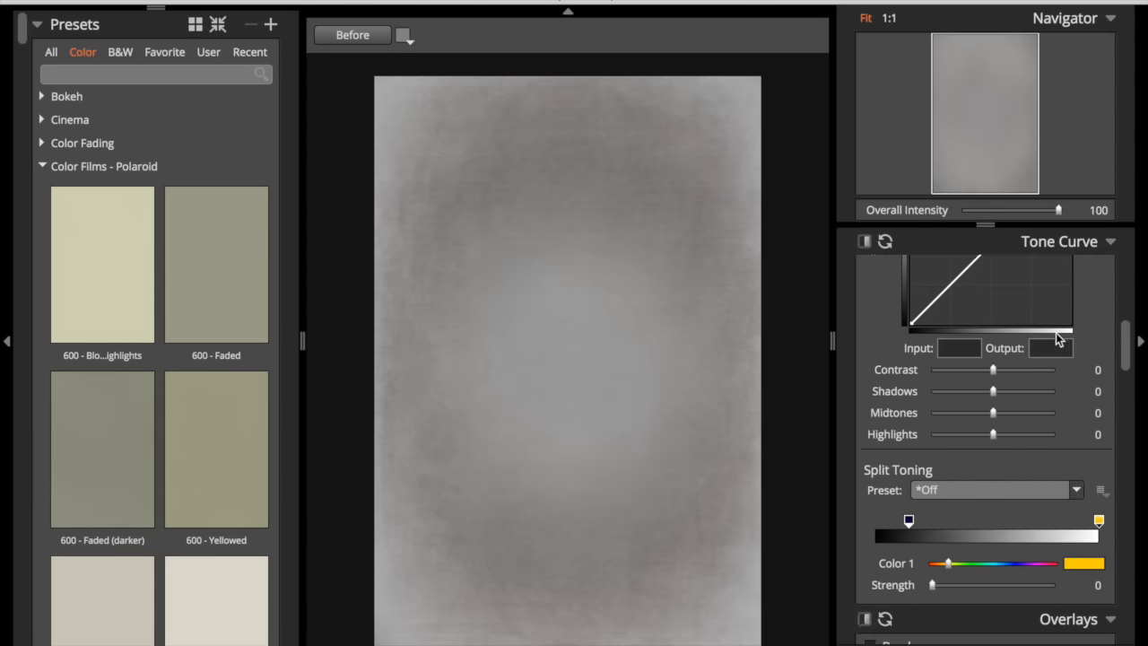
{"action": "scroll", "coordinate": [1056, 332], "scroll_direction": "down", "scroll_amount": 8}
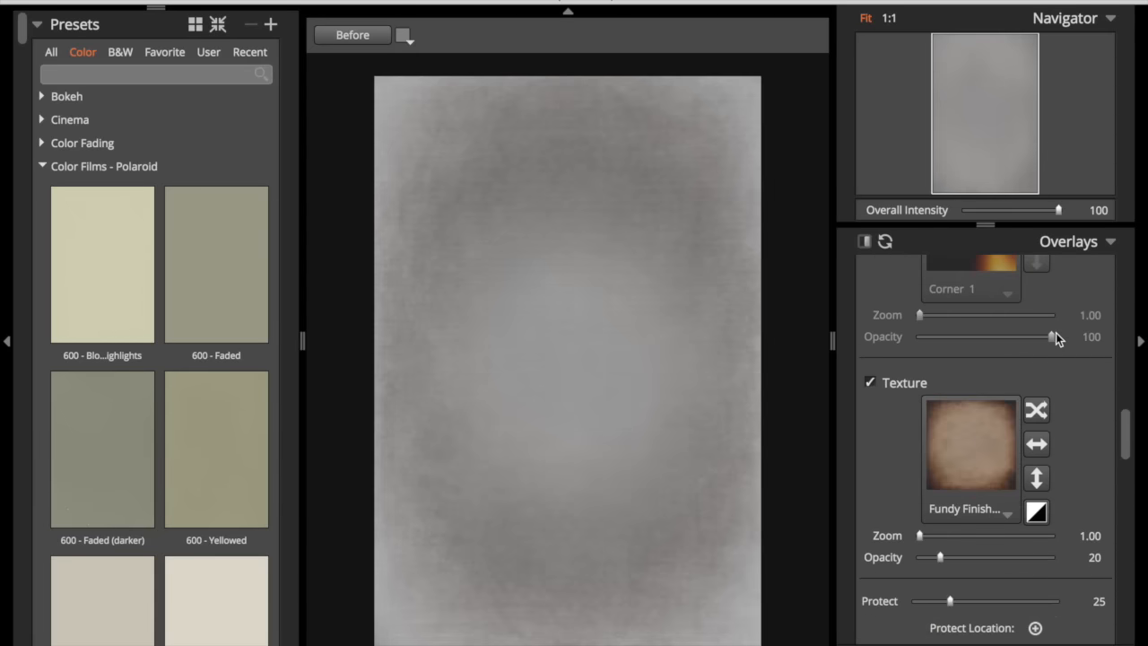
- Set the Fundy Finish texture's zoom to 1.42 and its opacity to 40
{"action": "left_click", "coordinate": [1039, 512]}
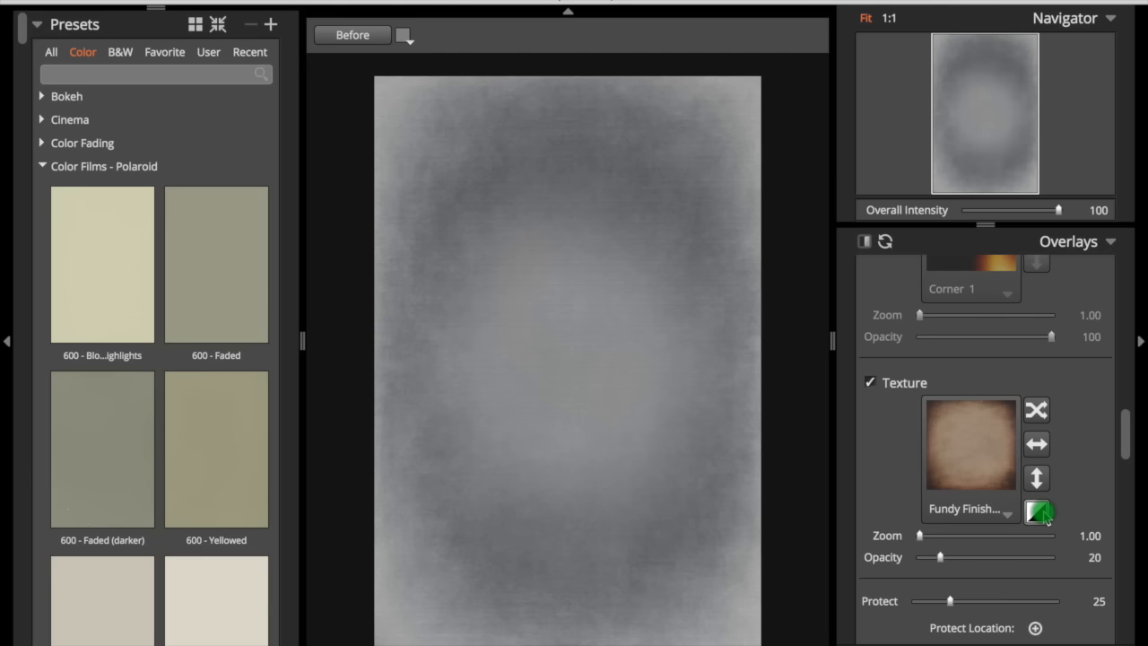
{"action": "left_click", "coordinate": [1037, 513]}
{"action": "left_click_drag", "start_coordinate": [941, 558], "coordinate": [978, 569]}
{"action": "left_click_drag", "start_coordinate": [931, 536], "coordinate": [967, 559]}
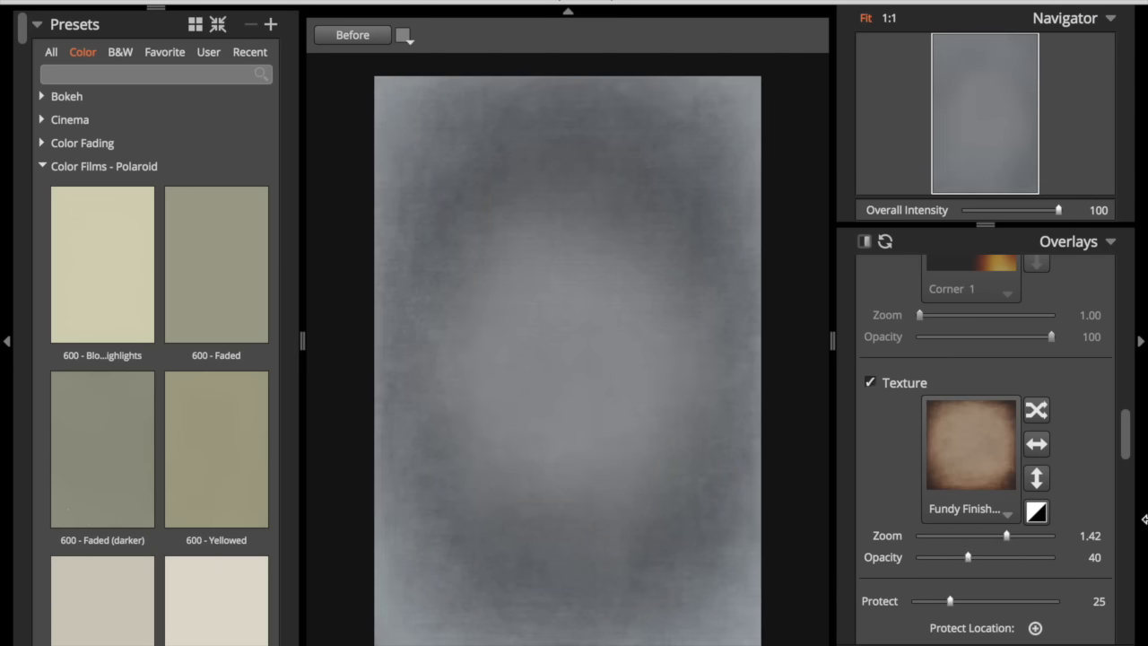
- Start another new adjustment brush layer with the Neutral preset
{"action": "left_click_drag", "start_coordinate": [1125, 434], "coordinate": [1124, 253]}
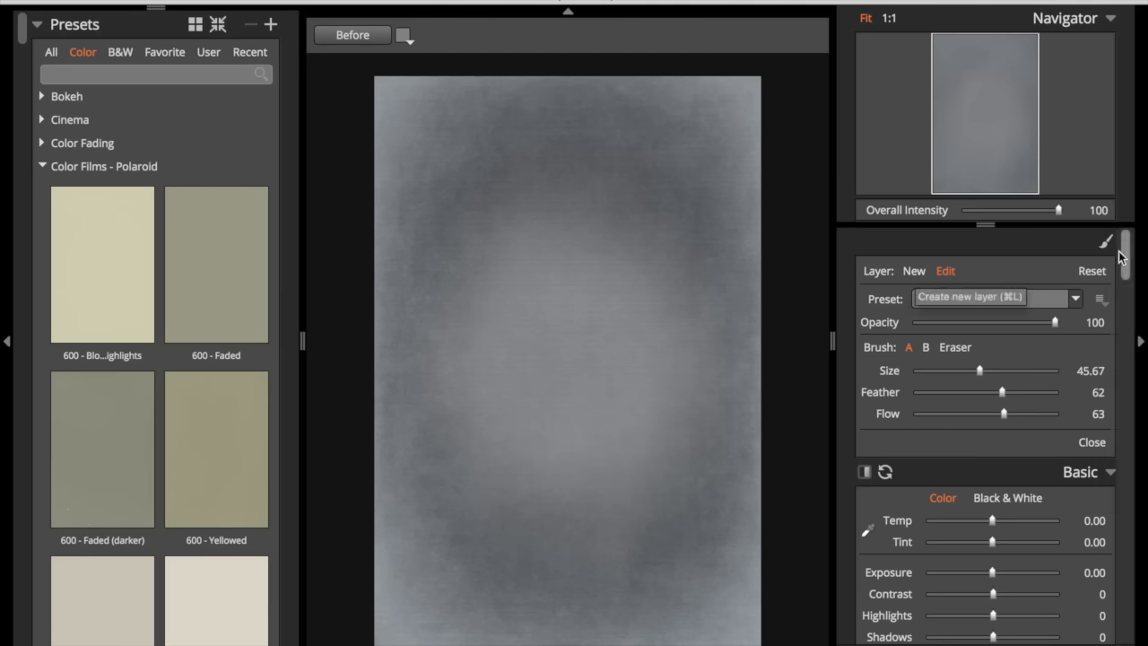
{"action": "left_click", "coordinate": [915, 272]}
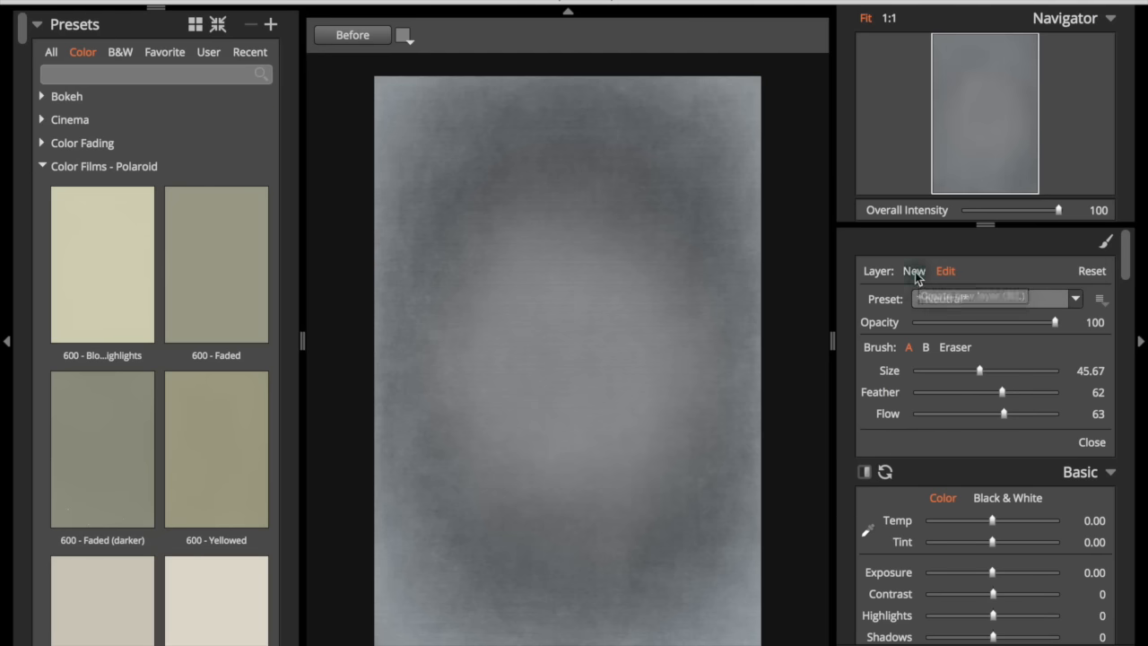
{"action": "mouse_move", "coordinate": [1131, 267]}
{"action": "left_mouse_down"}
{"action": "mouse_move", "coordinate": [1131, 474]}
{"action": "mouse_move", "coordinate": [1117, 296]}
{"action": "mouse_move", "coordinate": [1002, 220]}
{"action": "left_mouse_up"}
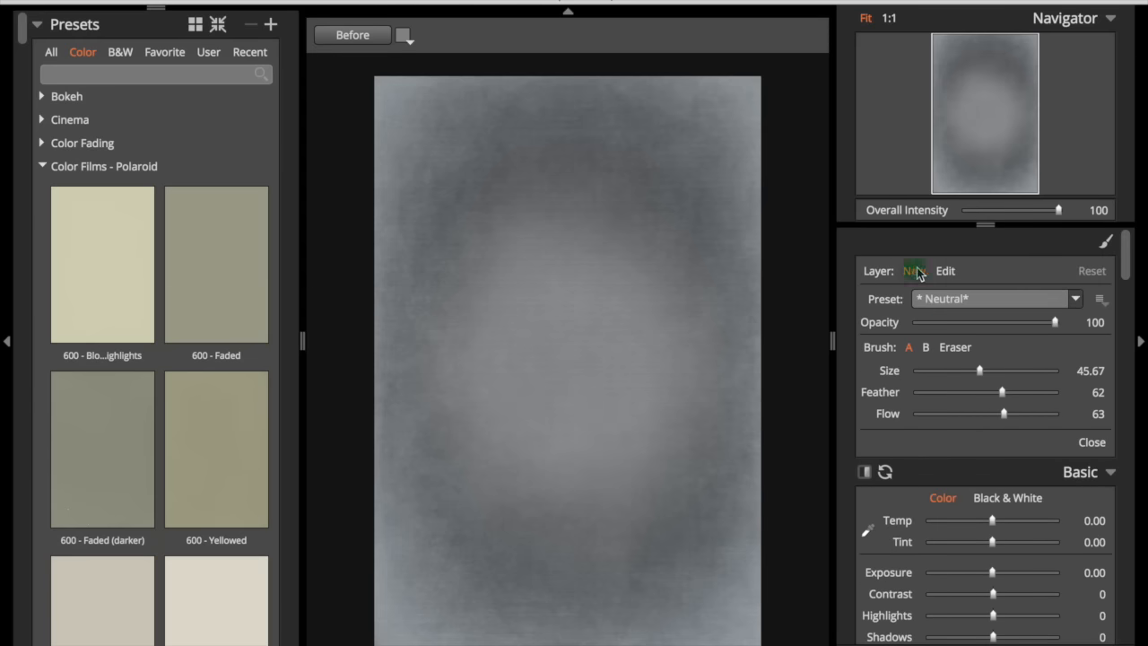
{"action": "mouse_move", "coordinate": [1126, 269]}
{"action": "left_mouse_down"}
{"action": "mouse_move", "coordinate": [1123, 485]}
{"action": "mouse_move", "coordinate": [1120, 444]}
{"action": "left_mouse_up"}
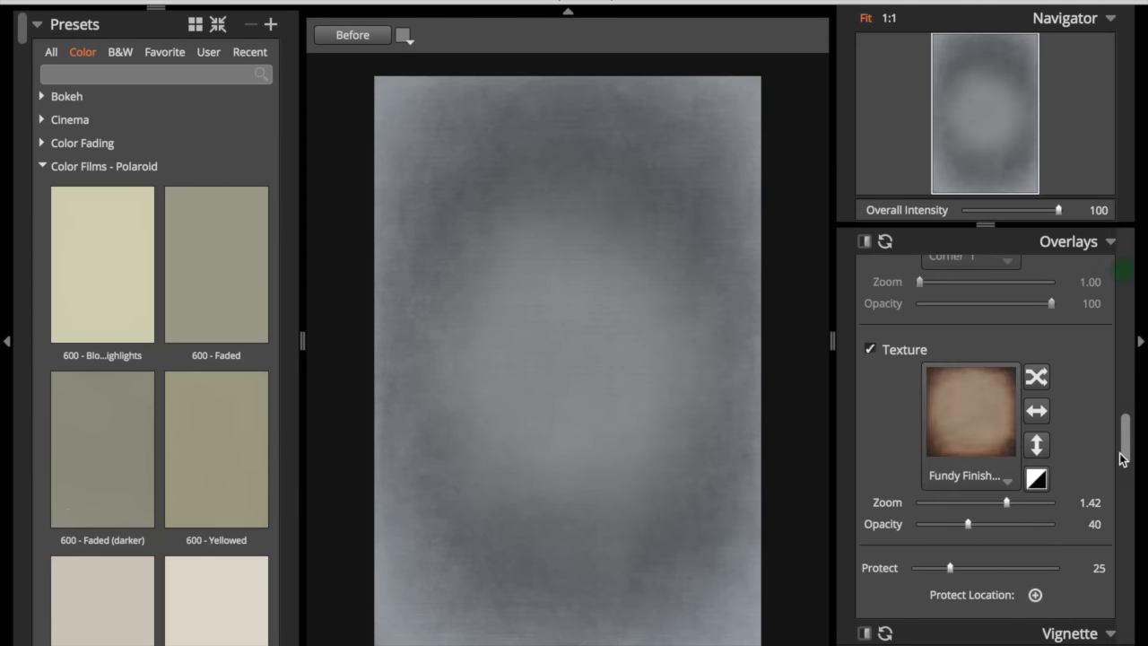
- Choose the Image Wash 15 texture for the layer and paint it across the canvas
{"action": "left_click", "coordinate": [990, 480]}
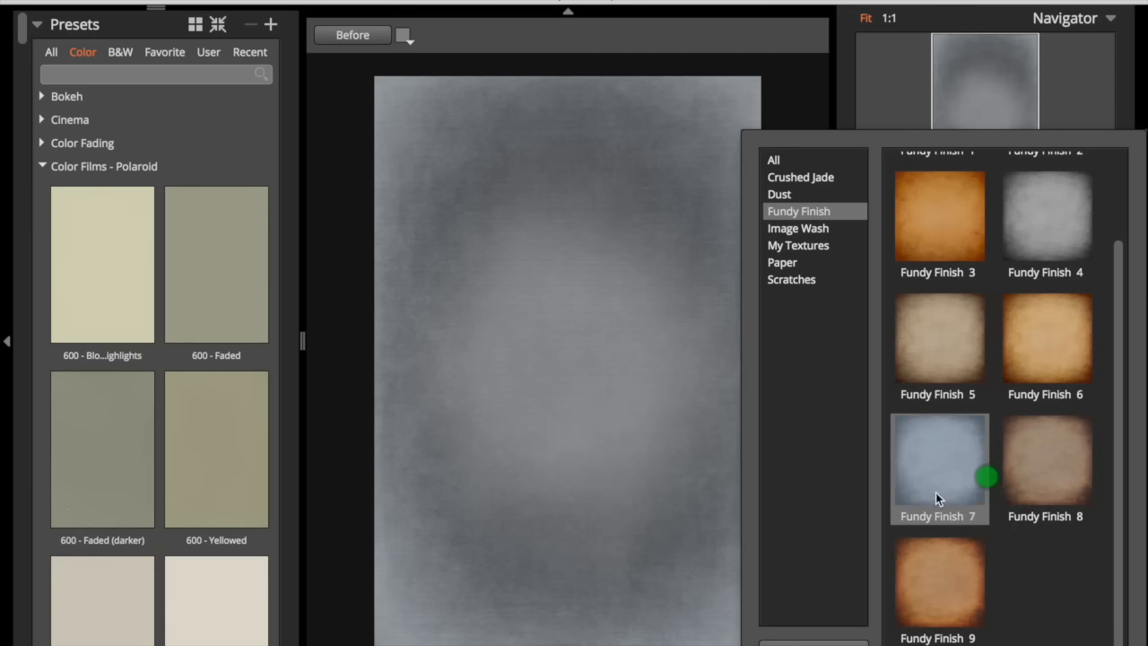
{"action": "left_click", "coordinate": [807, 230]}
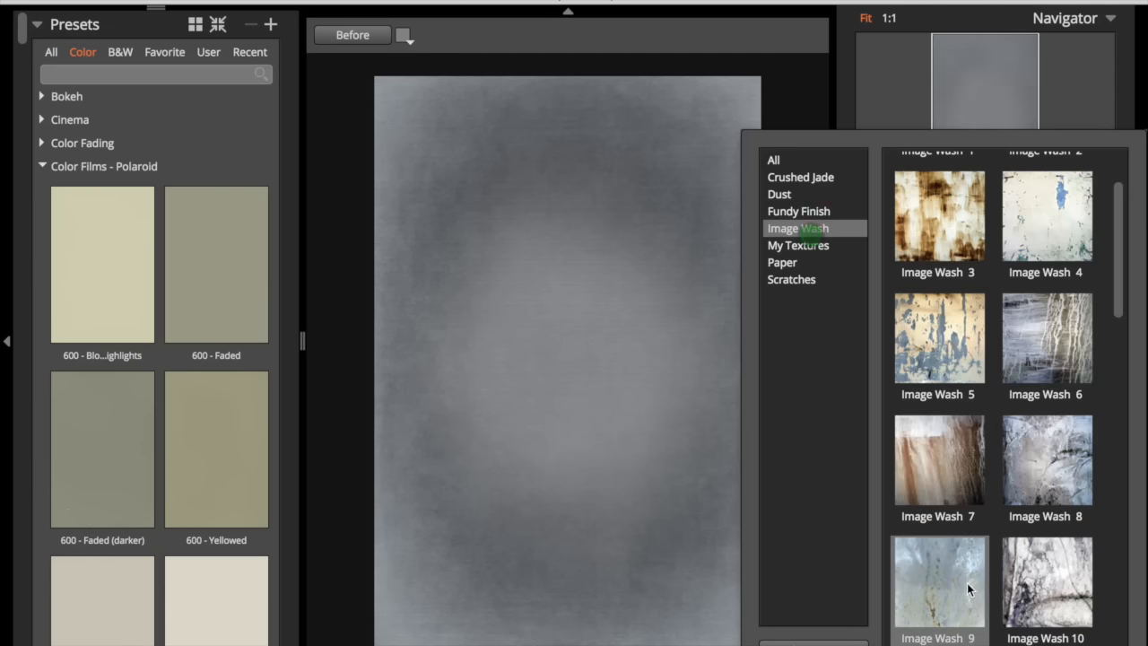
{"action": "scroll", "coordinate": [1001, 409], "scroll_direction": "down", "scroll_amount": 5}
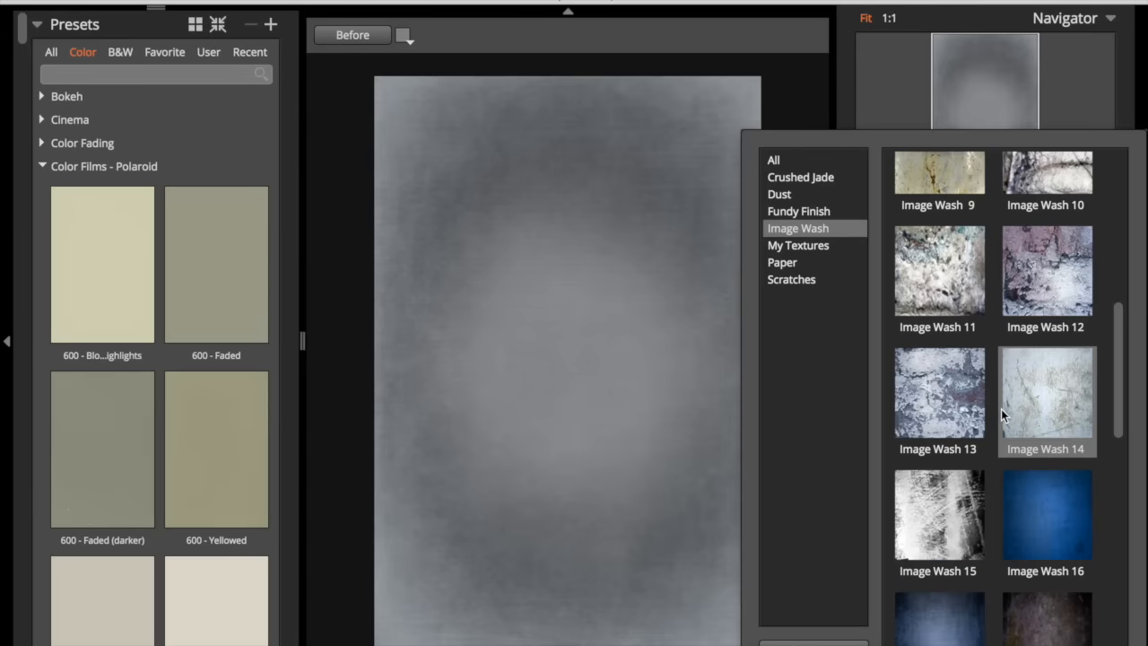
{"action": "left_click", "coordinate": [945, 504]}
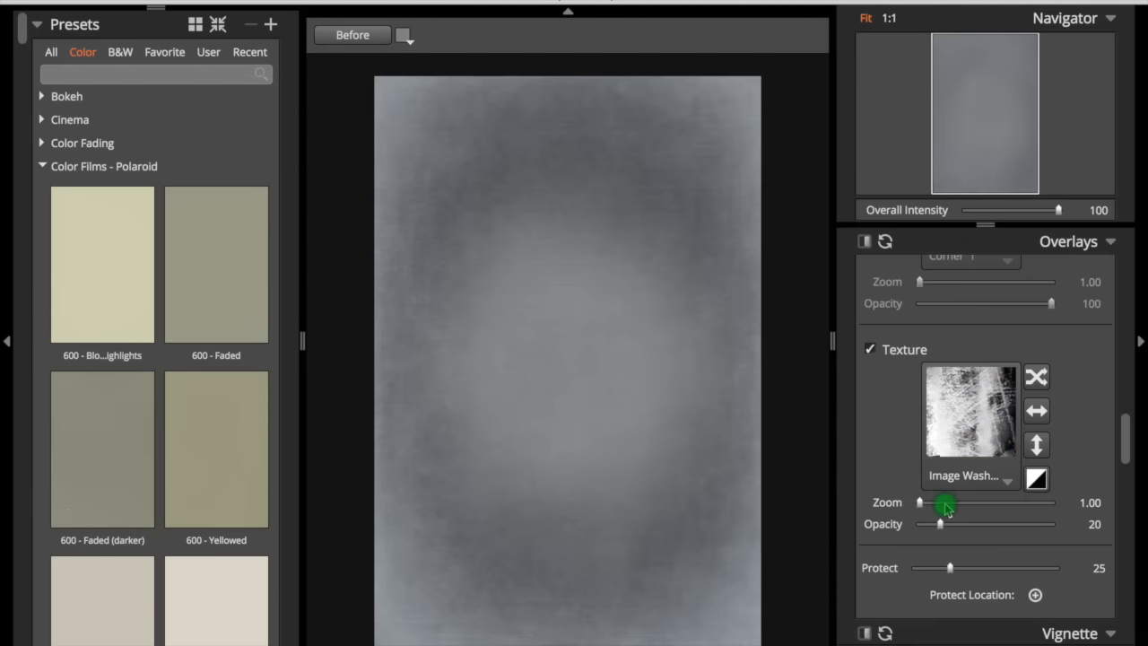
{"action": "mouse_move", "coordinate": [437, 192]}
{"action": "left_mouse_down"}
{"action": "mouse_move", "coordinate": [446, 169]}
{"action": "mouse_move", "coordinate": [602, 110]}
{"action": "mouse_move", "coordinate": [605, 339]}
{"action": "mouse_move", "coordinate": [570, 443]}
{"action": "mouse_move", "coordinate": [411, 531]}
{"action": "mouse_move", "coordinate": [404, 594]}
{"action": "mouse_move", "coordinate": [682, 410]}
{"action": "mouse_move", "coordinate": [730, 21]}
{"action": "mouse_move", "coordinate": [382, 211]}
{"action": "mouse_move", "coordinate": [672, 121]}
{"action": "mouse_move", "coordinate": [725, 508]}
{"action": "mouse_move", "coordinate": [457, 636]}
{"action": "mouse_move", "coordinate": [469, 122]}
{"action": "mouse_move", "coordinate": [776, 110]}
{"action": "left_mouse_up"}
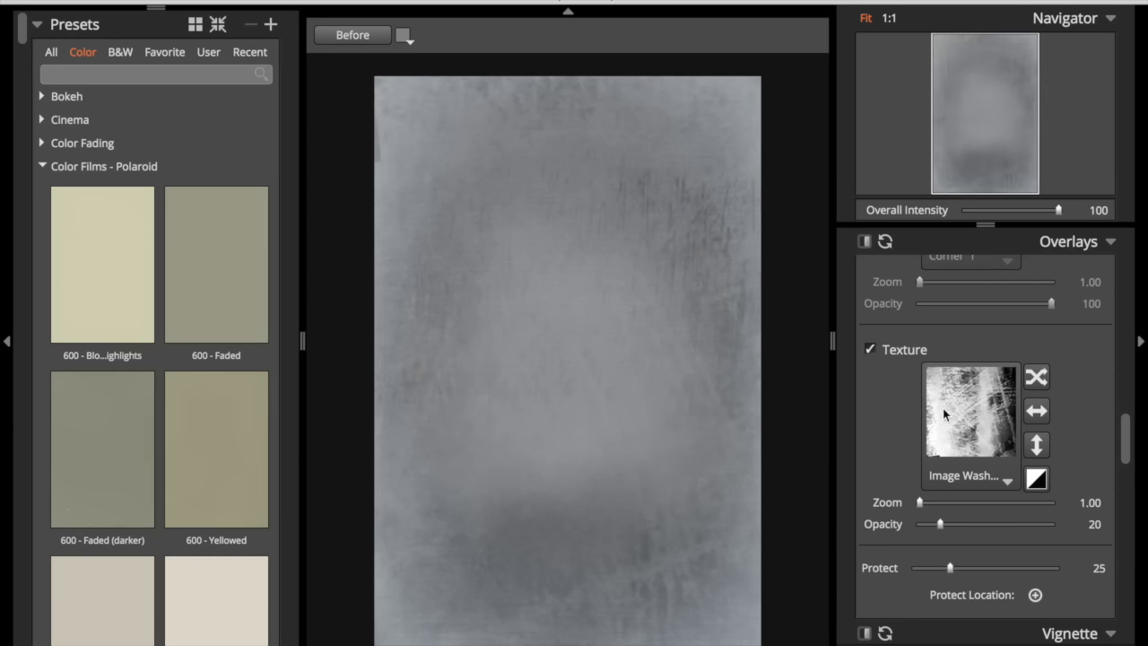
- Invert the Image Wash texture, adjust its opacity slider, and apply the result back to the document
{"action": "left_click", "coordinate": [1046, 482]}
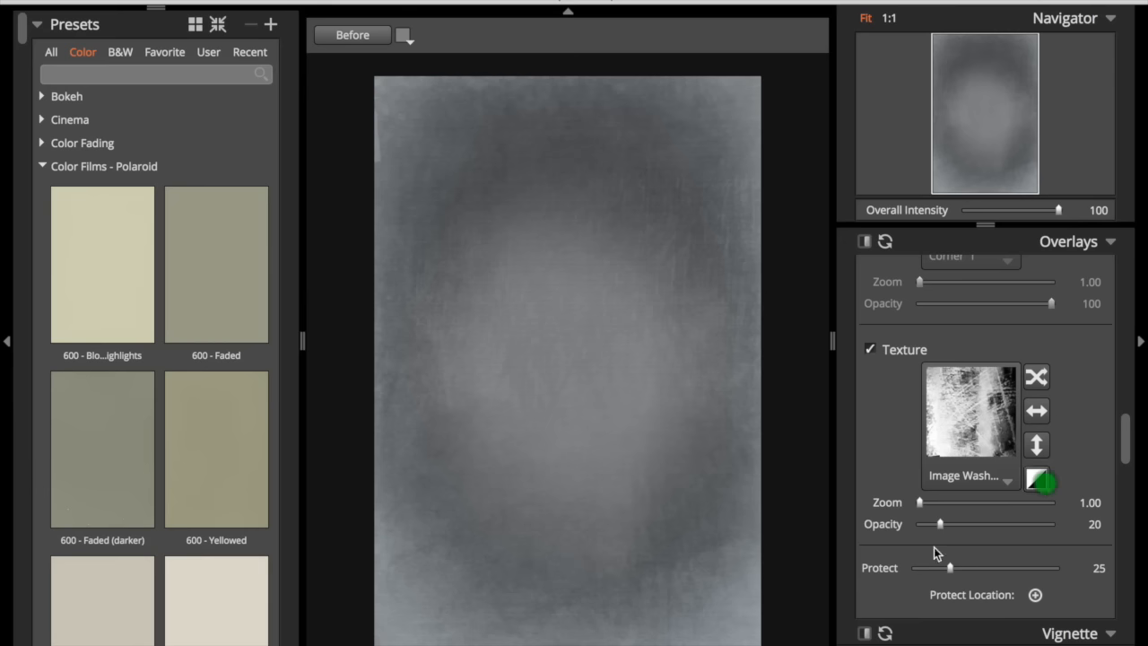
{"action": "mouse_move", "coordinate": [993, 524]}
{"action": "left_mouse_down"}
{"action": "mouse_move", "coordinate": [1056, 526]}
{"action": "mouse_move", "coordinate": [897, 526]}
{"action": "mouse_move", "coordinate": [959, 535]}
{"action": "mouse_move", "coordinate": [920, 532]}
{"action": "mouse_move", "coordinate": [945, 500]}
{"action": "mouse_move", "coordinate": [960, 501]}
{"action": "mouse_move", "coordinate": [947, 524]}
{"action": "mouse_move", "coordinate": [937, 520]}
{"action": "left_mouse_up"}
{"action": "left_click_drag", "start_coordinate": [1122, 450], "coordinate": [1103, 235]}
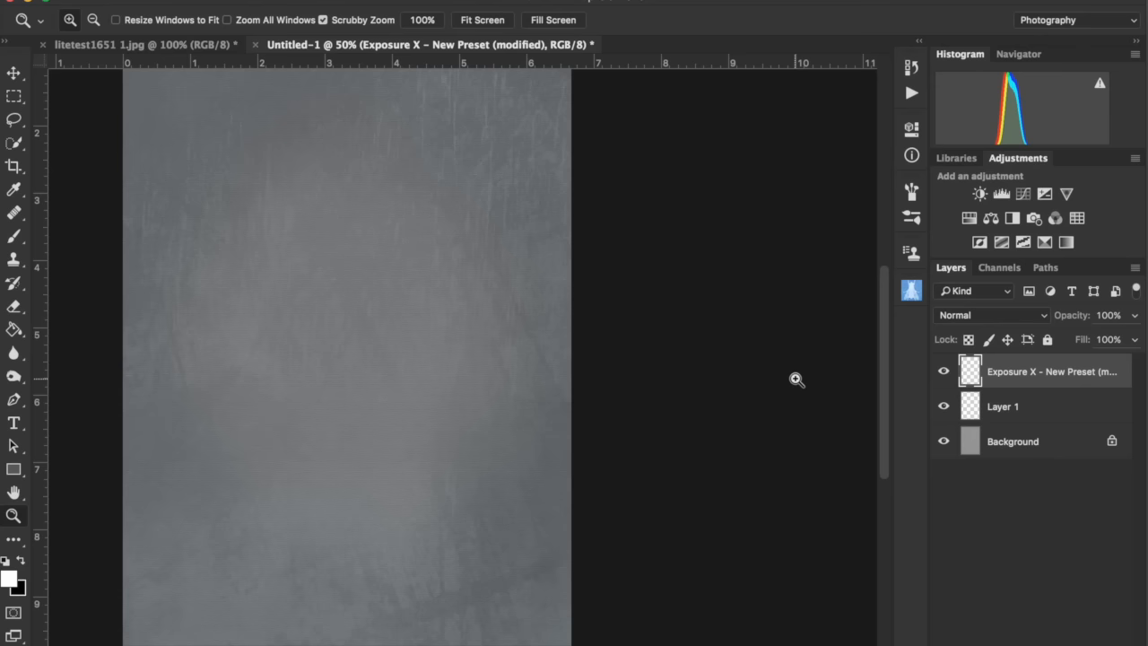
- Toggle the Exposure X layer's visibility to compare the textured result with the original
{"action": "left_click", "coordinate": [736, 363], "text": "alt"}
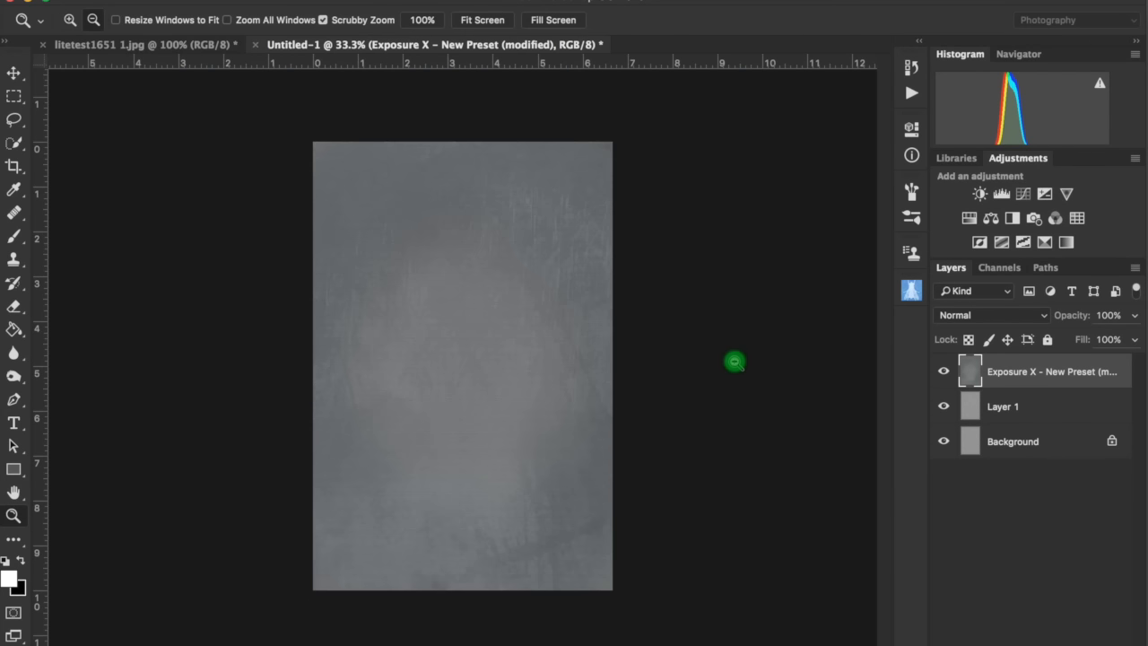
{"action": "left_click", "coordinate": [938, 374]}
{"action": "left_click", "coordinate": [939, 375]}
{"action": "left_click", "coordinate": [574, 323]}
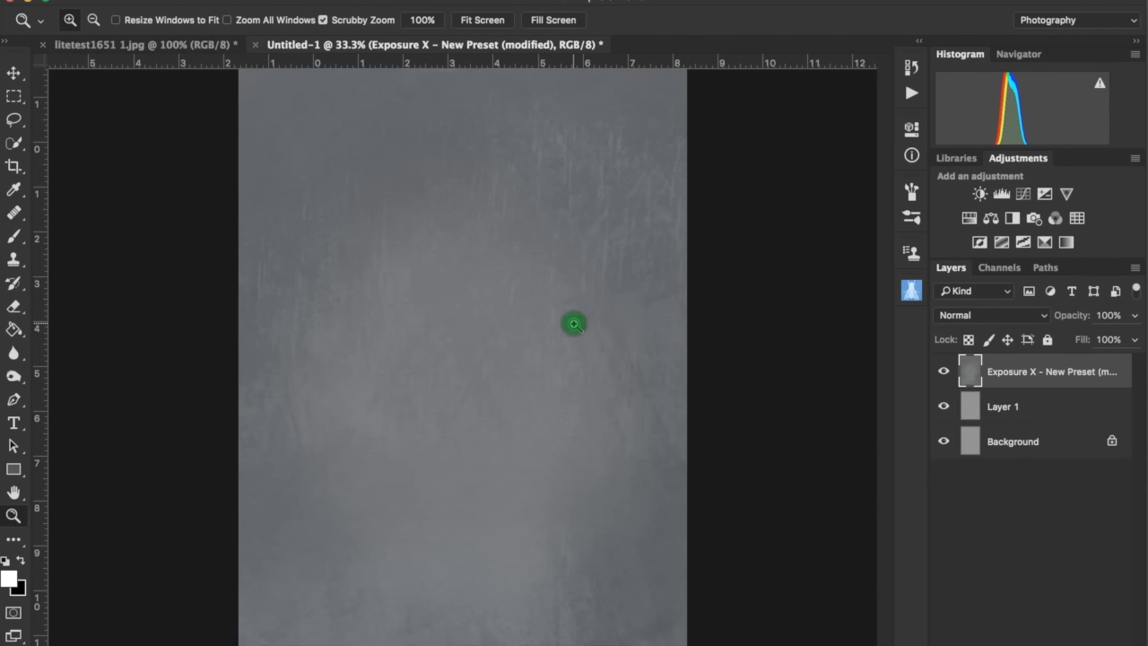
- Add a Curves adjustment layer with an S-curve that darkens the shadows and brightens the highlights
{"action": "left_click", "coordinate": [1022, 194]}
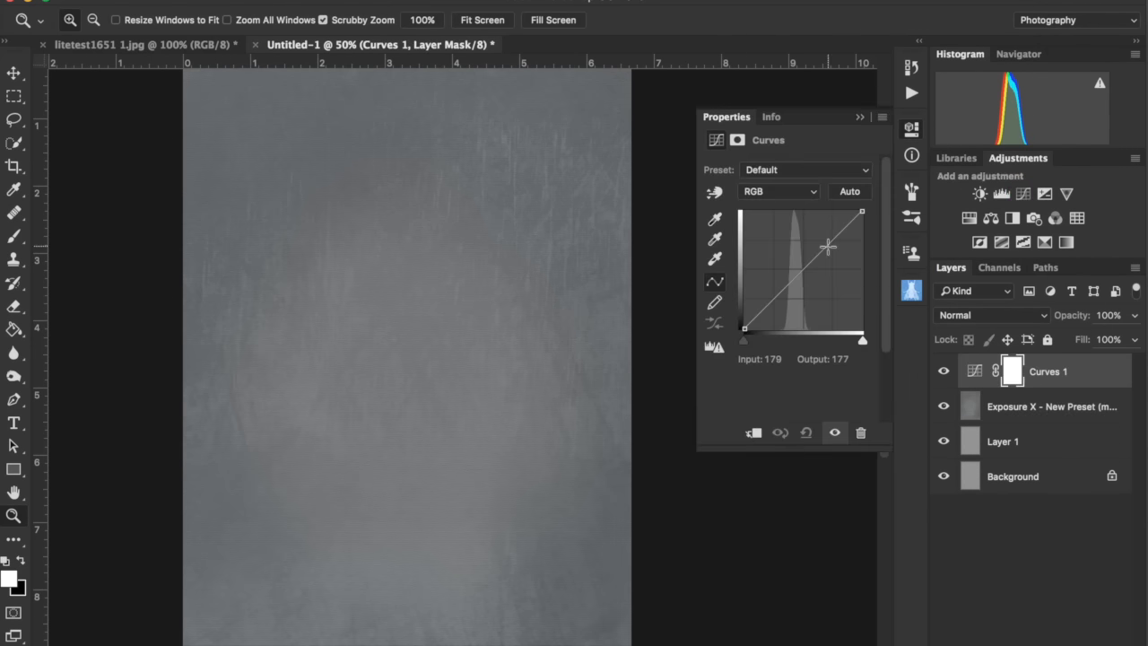
{"action": "left_click_drag", "start_coordinate": [828, 244], "coordinate": [825, 241]}
{"action": "left_click_drag", "start_coordinate": [775, 290], "coordinate": [782, 308]}
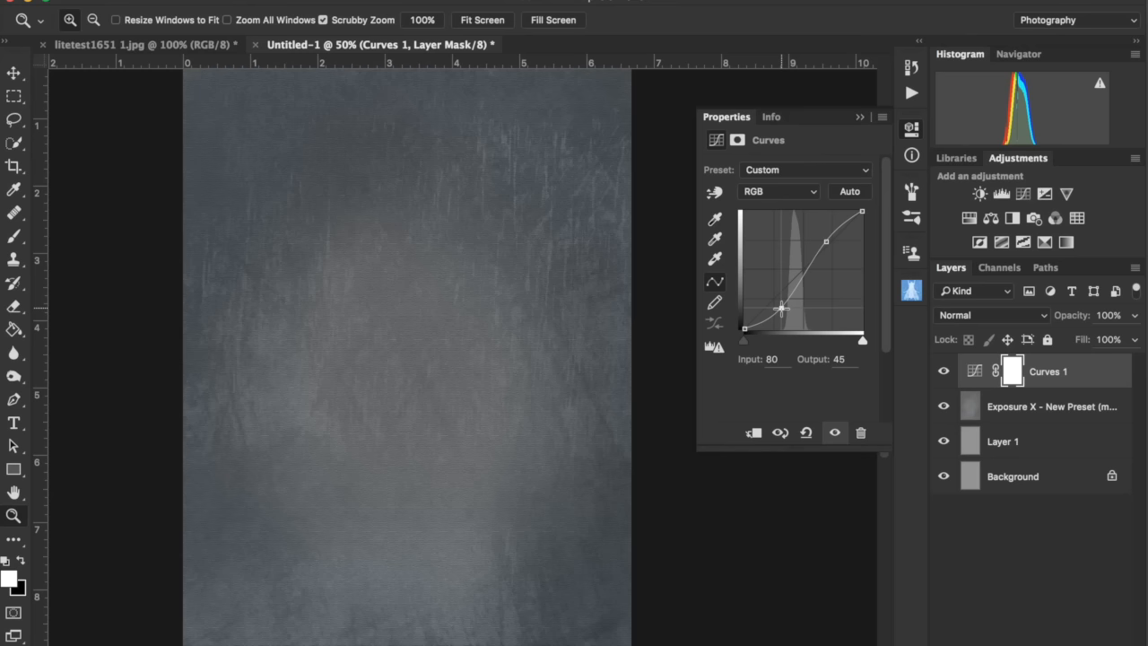
{"action": "left_click", "coordinate": [858, 119]}
- Clip the Curves layer to the Exposure X layer and lower its upper curve point slightly
{"action": "key", "text": "alt"}
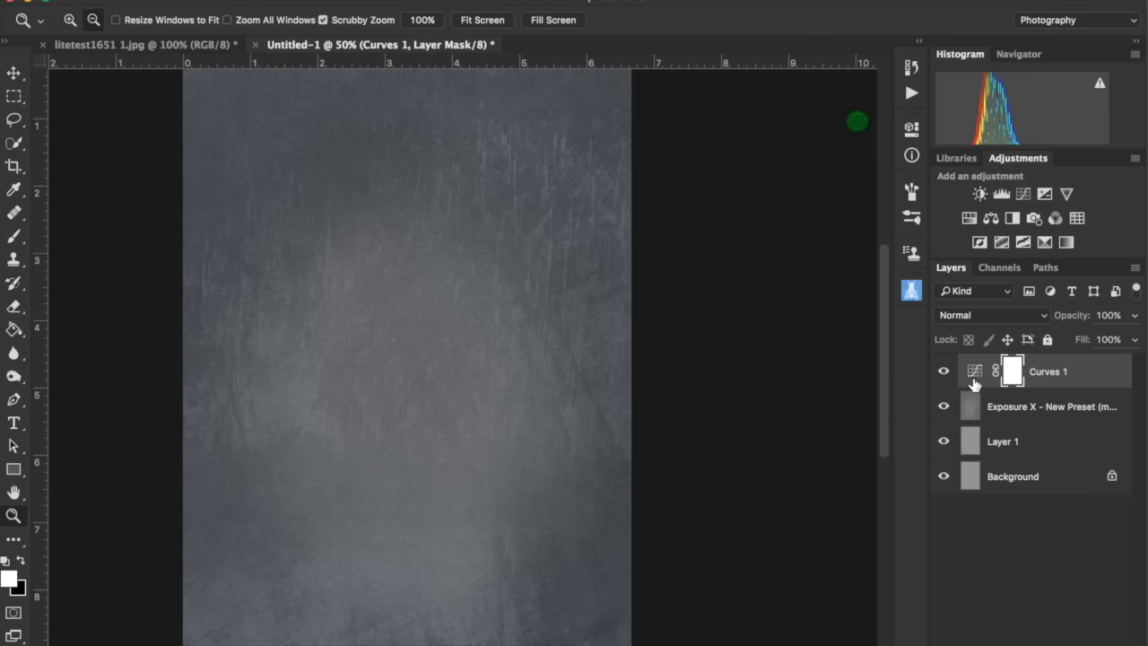
{"action": "left_click", "coordinate": [974, 387], "text": "alt"}
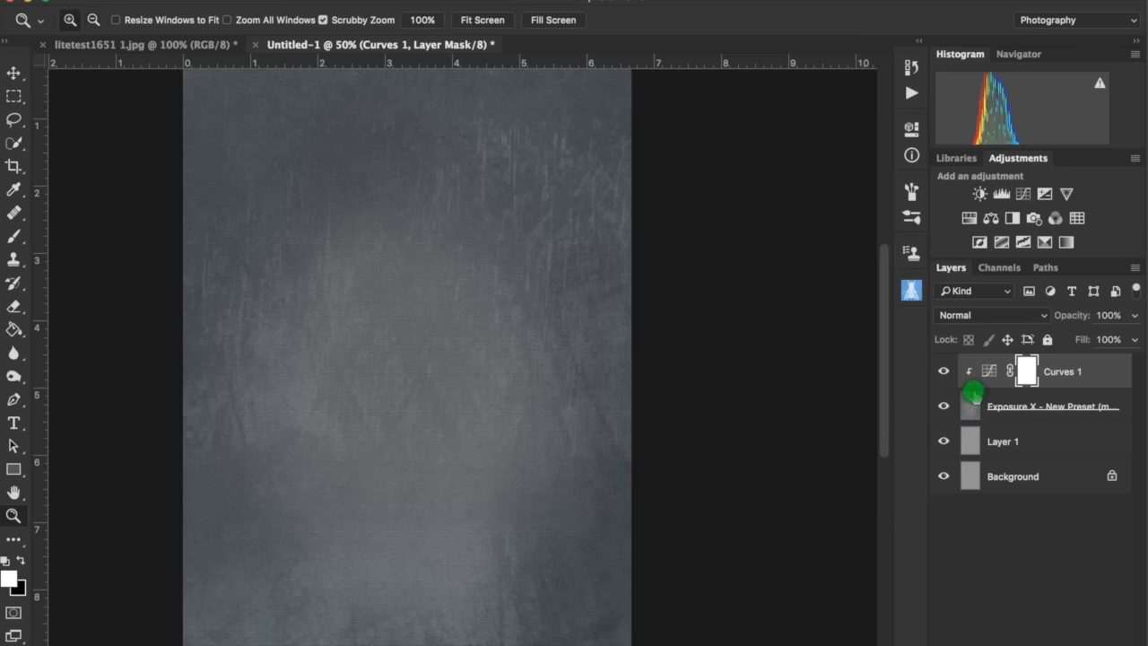
{"action": "double_click", "coordinate": [989, 372]}
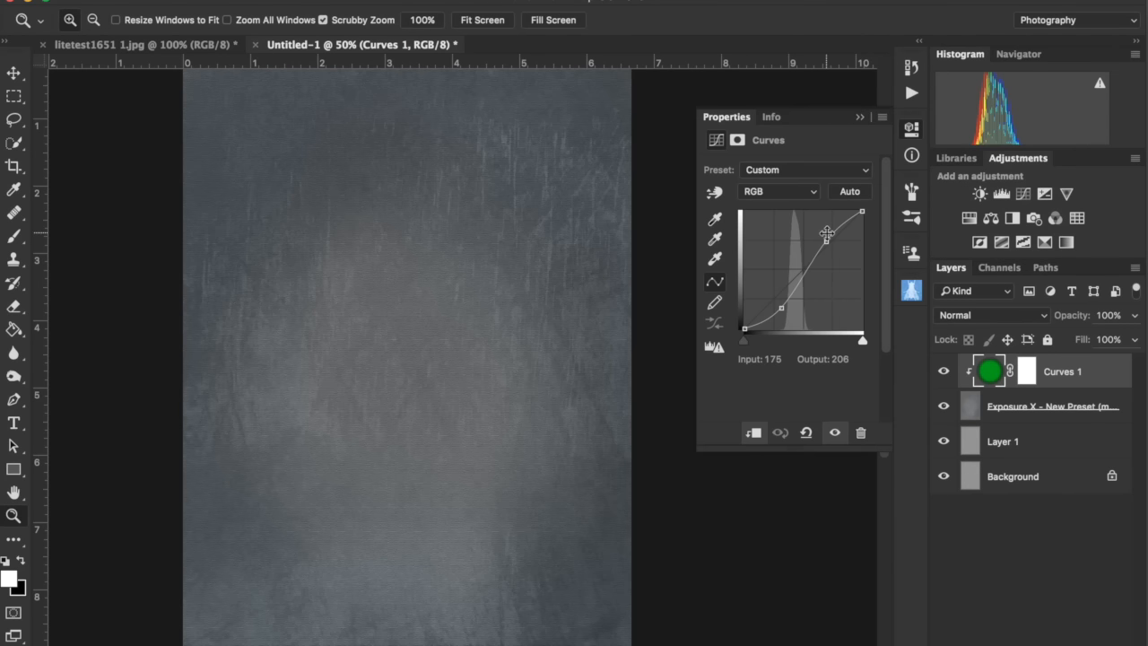
{"action": "left_click", "coordinate": [827, 241]}
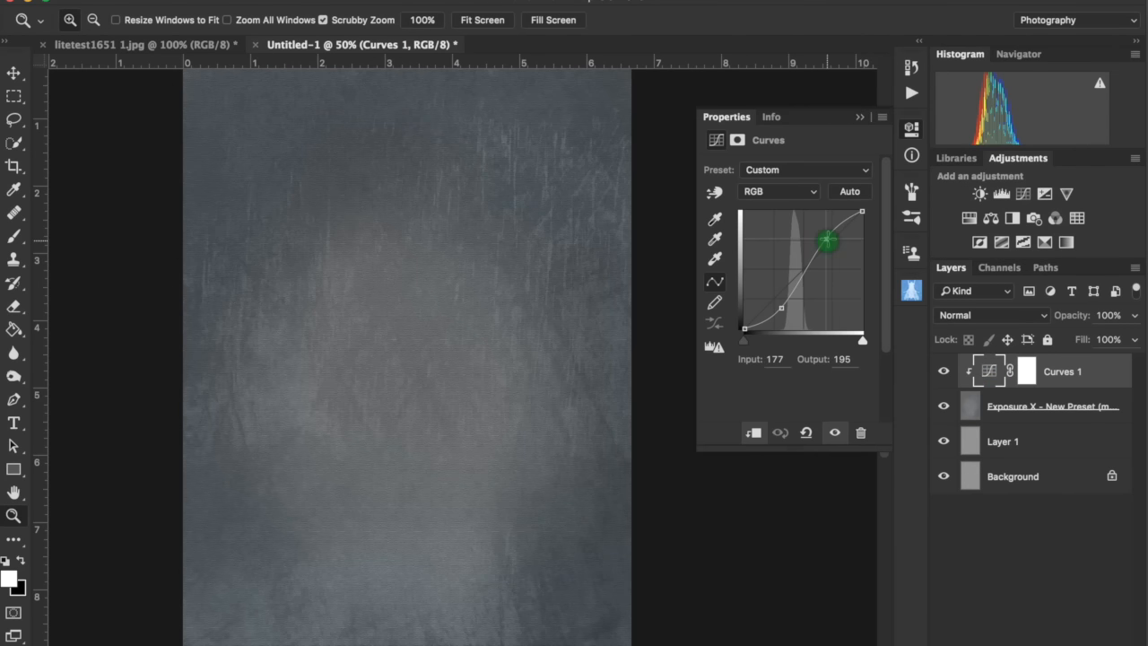
{"action": "left_click", "coordinate": [861, 118]}
- Add a Levels adjustment, move the black and white input sliders inward, and clip it to the layers below
{"action": "mouse_move", "coordinate": [1075, 319]}
{"action": "left_mouse_down"}
{"action": "mouse_move", "coordinate": [1033, 326]}
{"action": "mouse_move", "coordinate": [1078, 323]}
{"action": "left_mouse_up"}
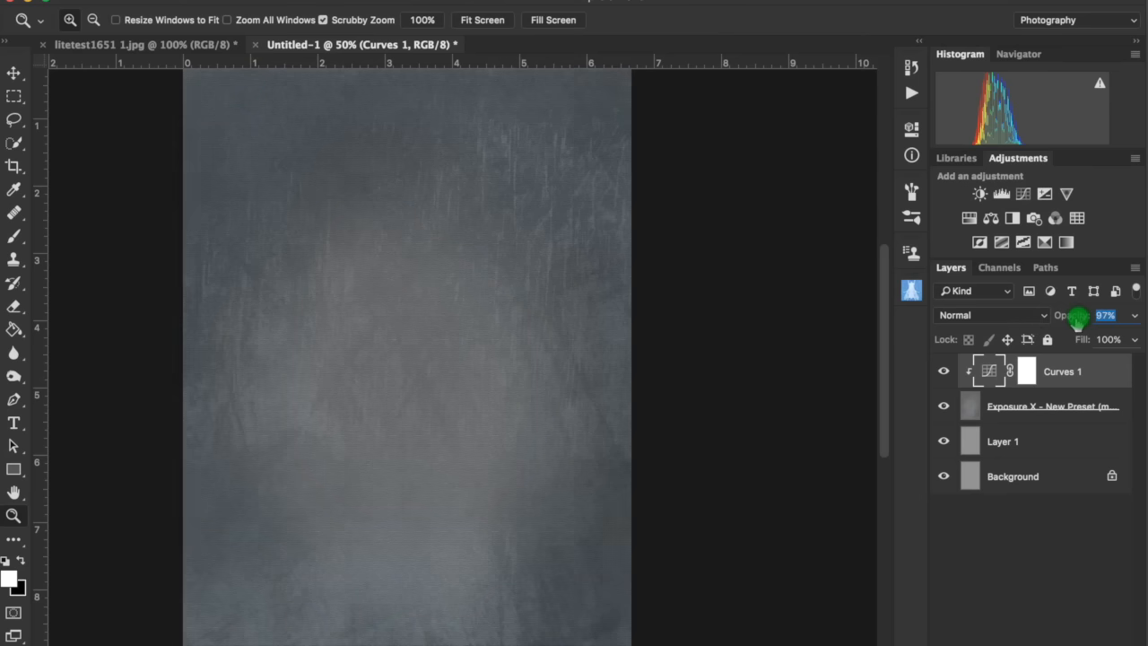
{"action": "left_click", "coordinate": [1002, 194]}
{"action": "left_click_drag", "start_coordinate": [867, 295], "coordinate": [821, 296]}
{"action": "left_click_drag", "start_coordinate": [729, 296], "coordinate": [779, 299]}
{"action": "left_click", "coordinate": [860, 120]}
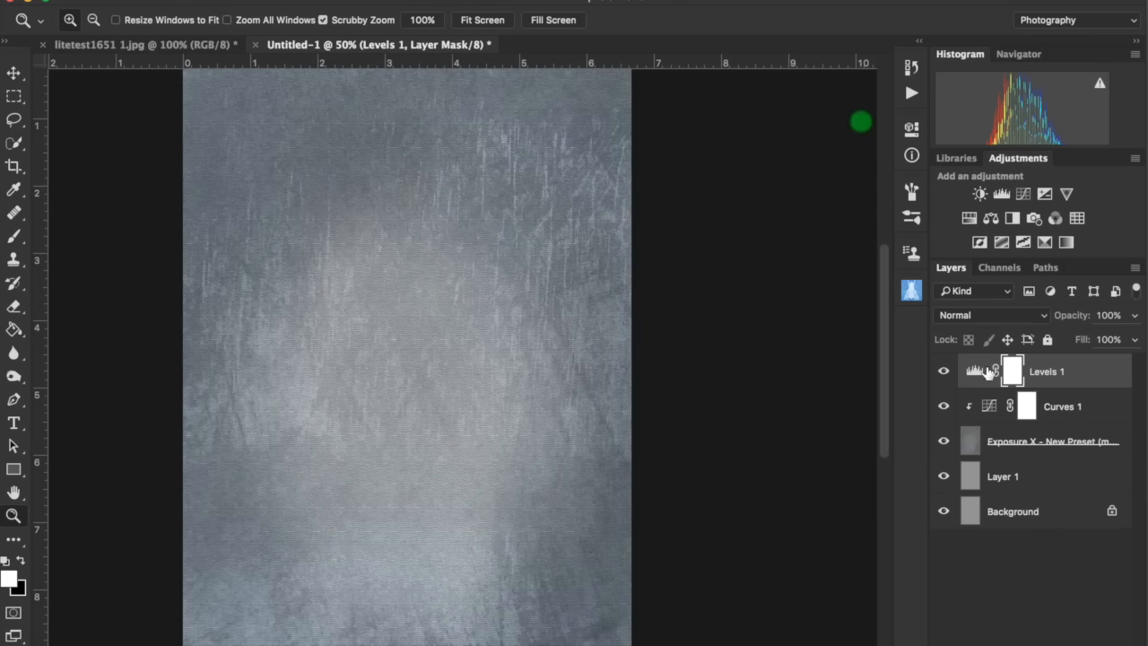
{"action": "key", "text": "alt"}
{"action": "left_click", "coordinate": [982, 384], "text": "alt"}
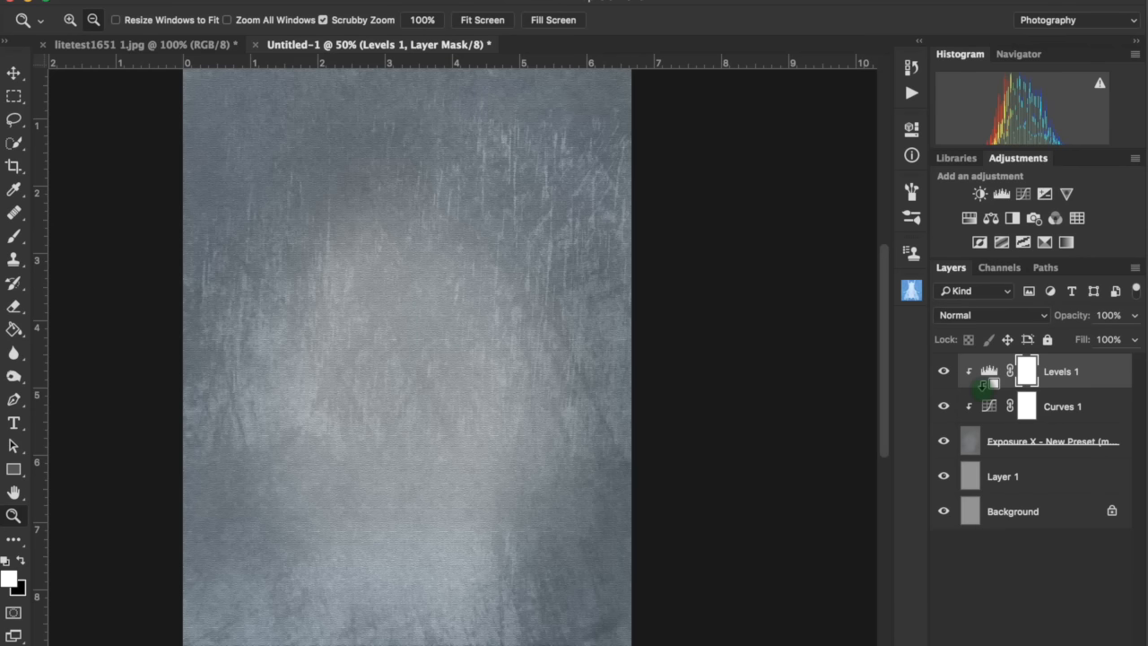
- Add a second Curves adjustment pulling the midtones down, then invert its mask to black
{"action": "left_click", "coordinate": [1024, 194]}
{"action": "left_click_drag", "start_coordinate": [806, 266], "coordinate": [806, 293]}
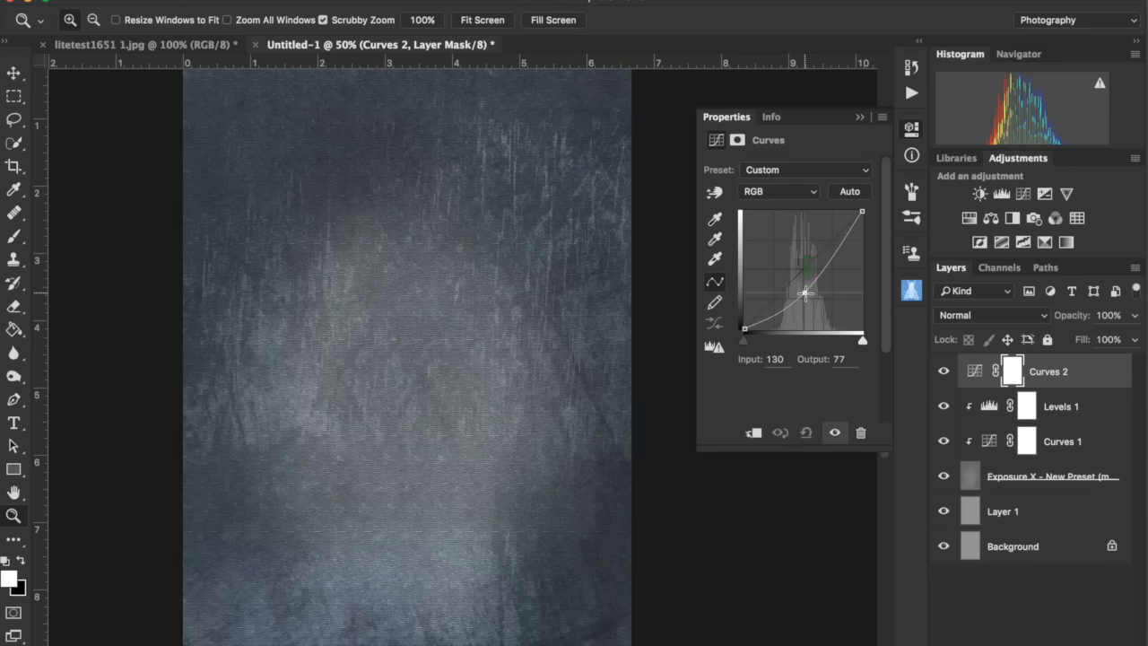
{"action": "left_click", "coordinate": [861, 118]}
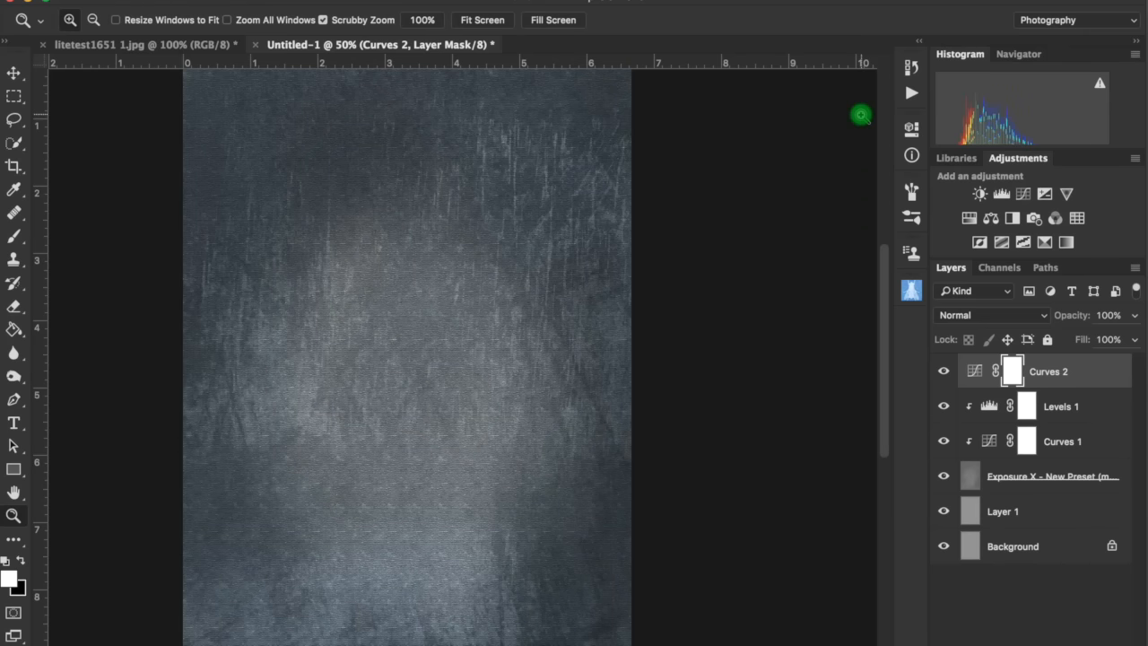
{"action": "key", "text": "super+i"}
{"action": "left_click", "coordinate": [711, 269], "text": "alt"}
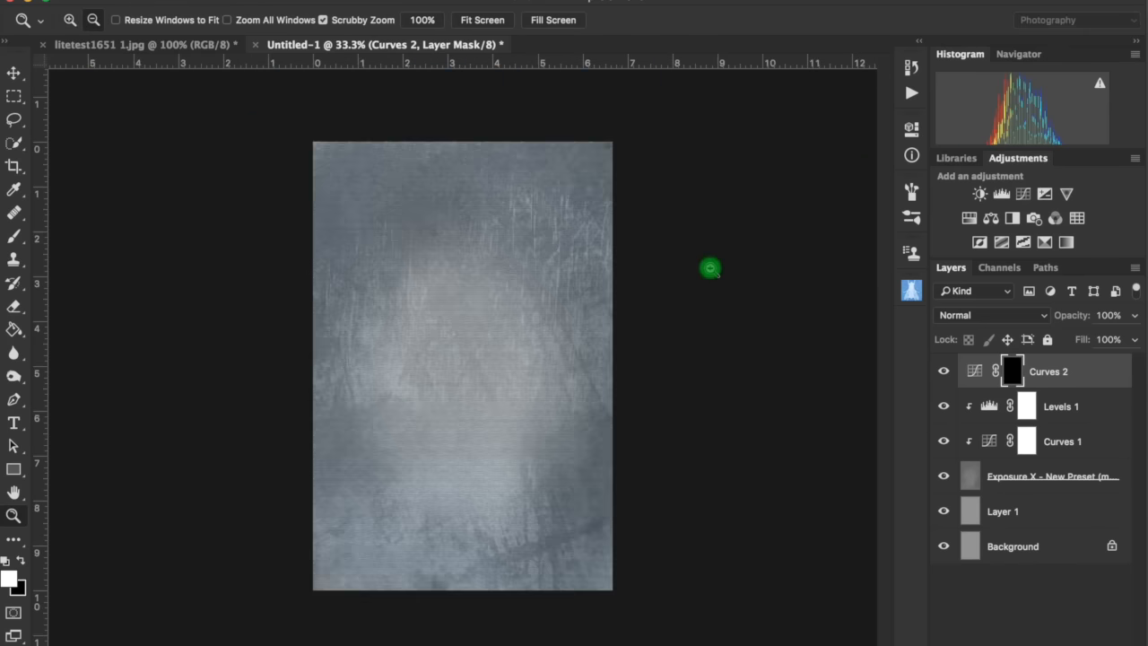
- Paint white onto the Curves 2 mask around the edges with a 1400 px brush at 20% flow
{"action": "key", "text": "b"}
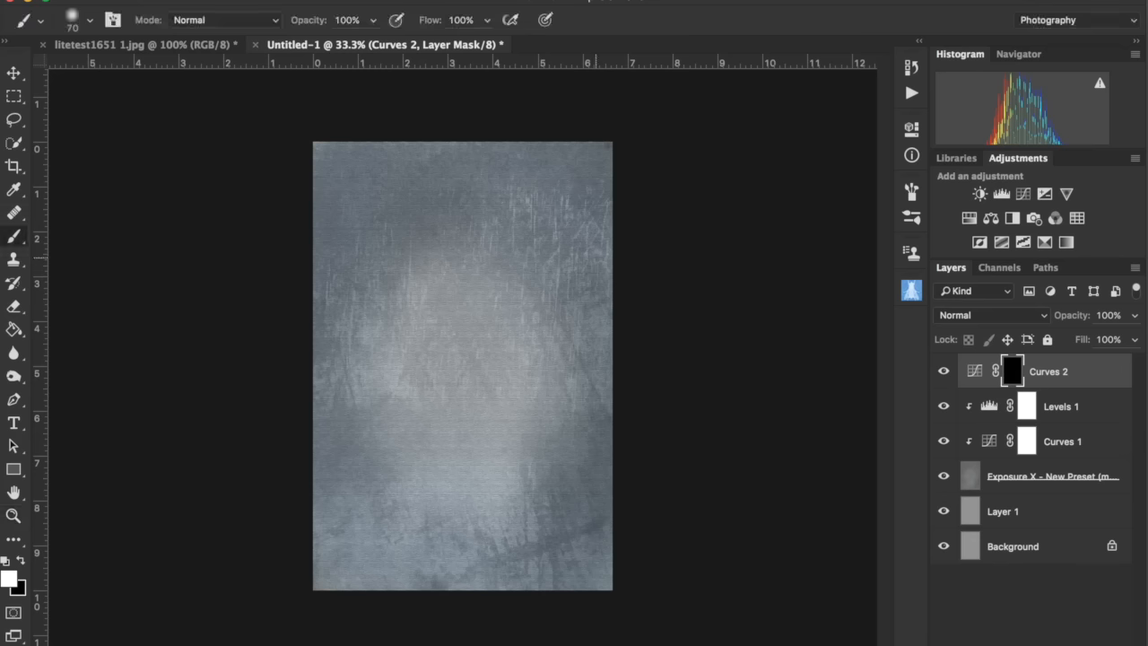
{"action": "key", "text": "bracketright"}
{"action": "key", "text": "bracketright"}
{"action": "key", "text": "bracketright"}
{"action": "key", "text": "bracketright"}
{"action": "key", "text": "bracketright"}
{"action": "key", "text": "bracketright"}
{"action": "key", "text": "bracketright"}
{"action": "key", "text": "bracketright"}
{"action": "key", "text": "bracketright"}
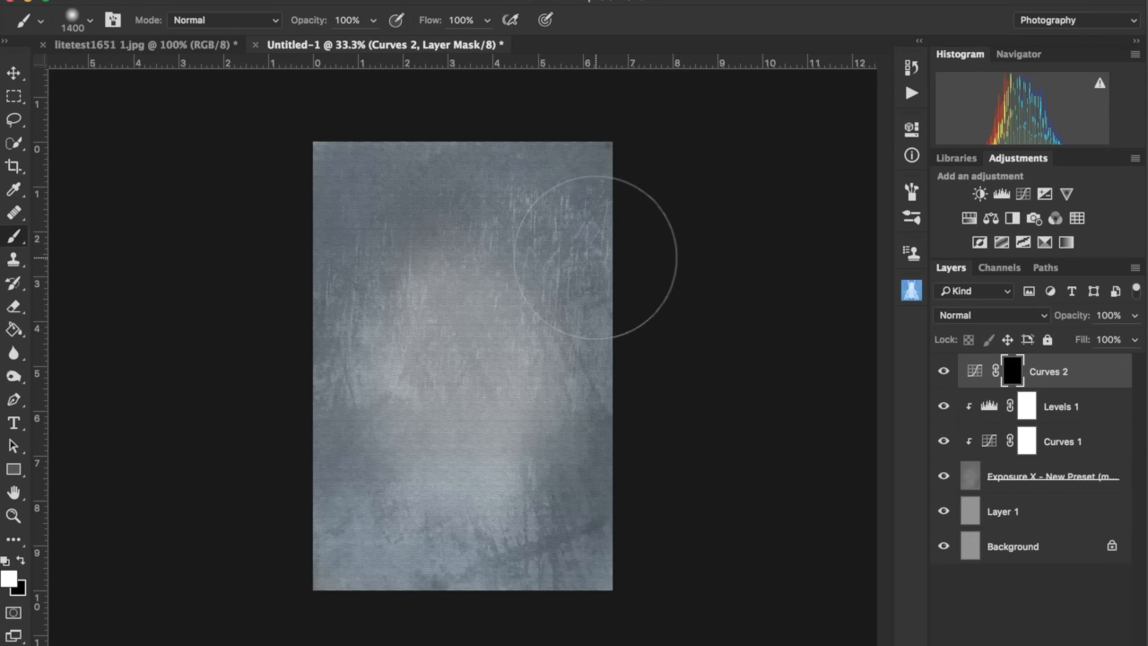
{"action": "left_click", "coordinate": [578, 157]}
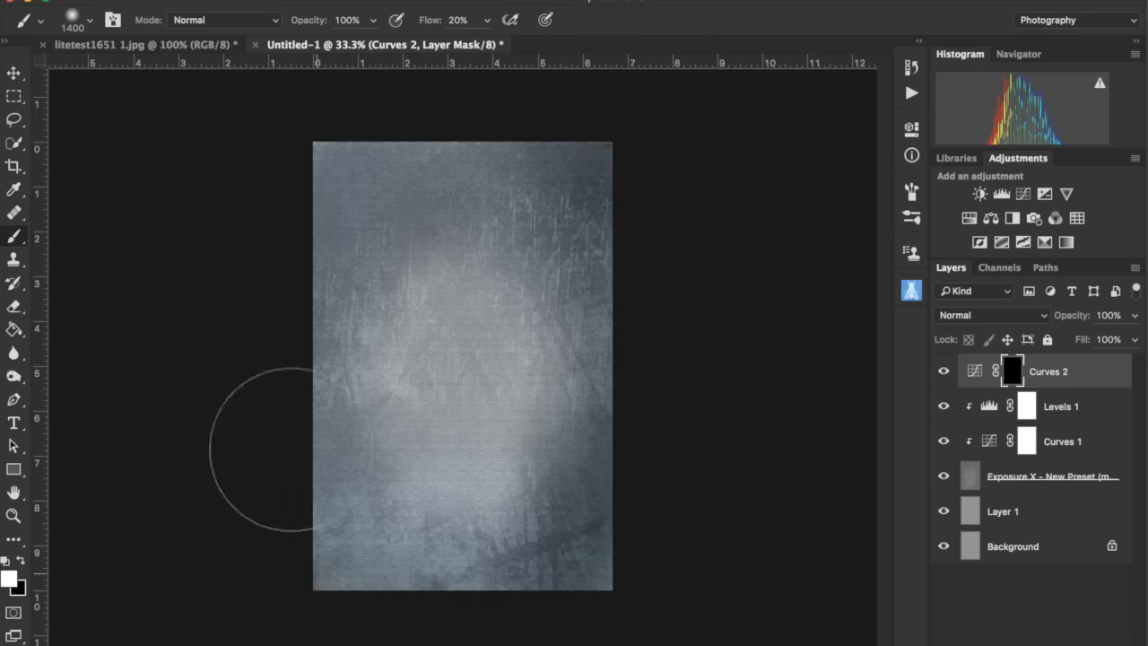
{"action": "left_click_drag", "start_coordinate": [278, 249], "coordinate": [487, 97]}
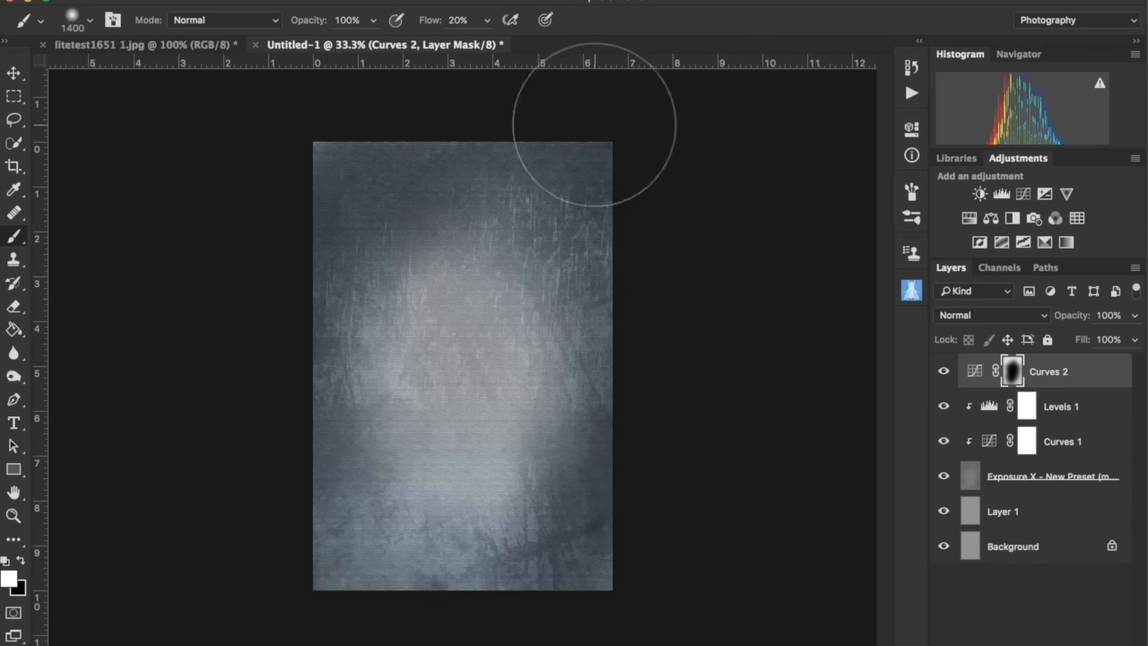
- Flatten the image into a single background layer
{"action": "left_click", "coordinate": [287, 1]}
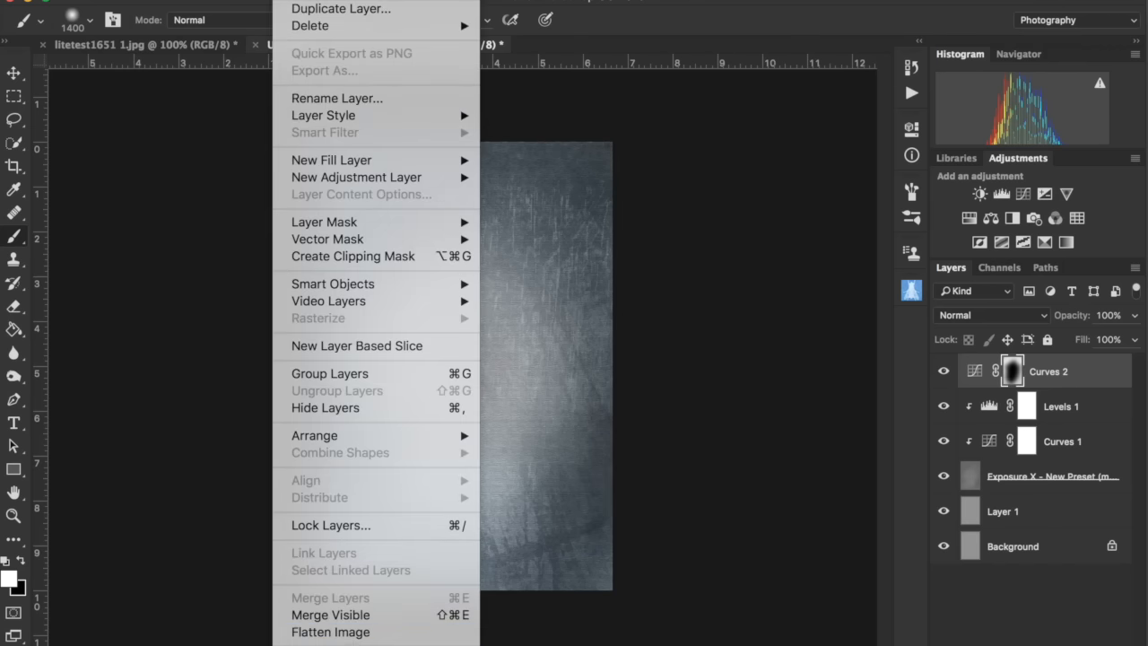
{"action": "left_click", "coordinate": [363, 633]}
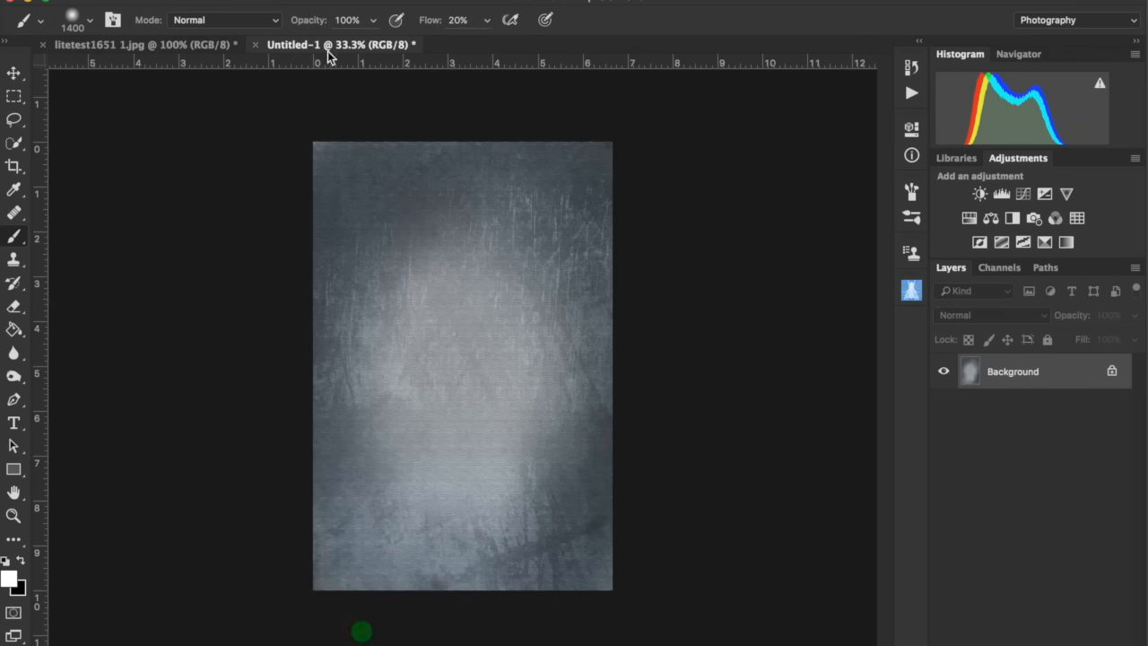
- Save the flattened texture as db3.jpg in JPEG format on the Desktop, accepting the JPEG options
{"action": "left_click", "coordinate": [160, 1]}
{"action": "left_click", "coordinate": [192, 158]}
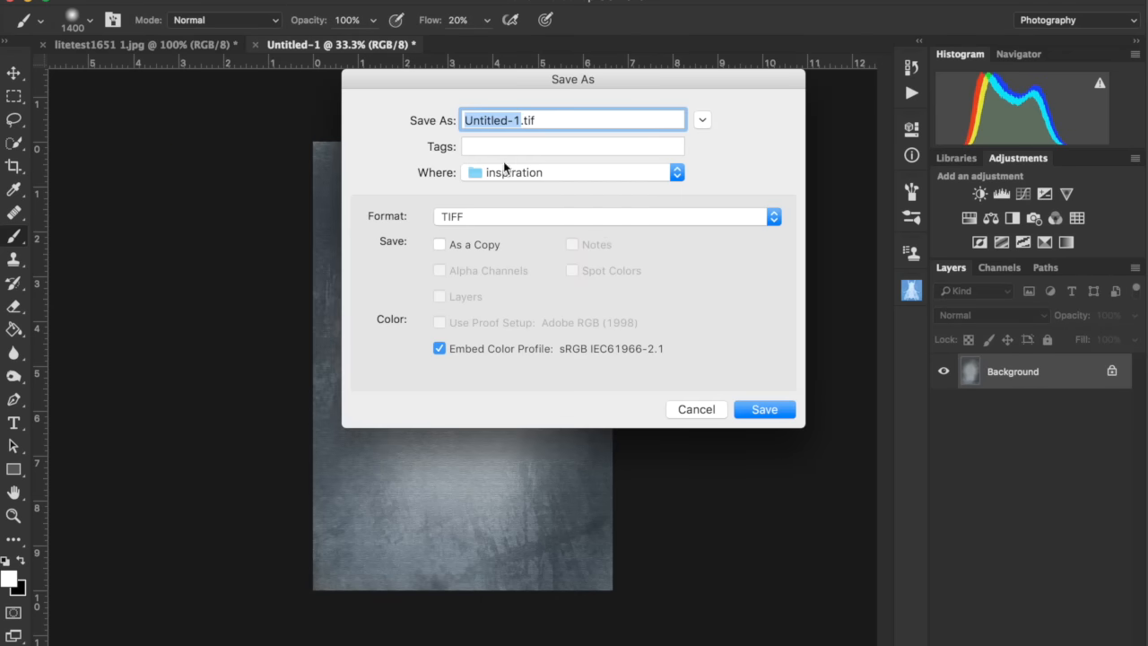
{"action": "type", "text": "db3"}
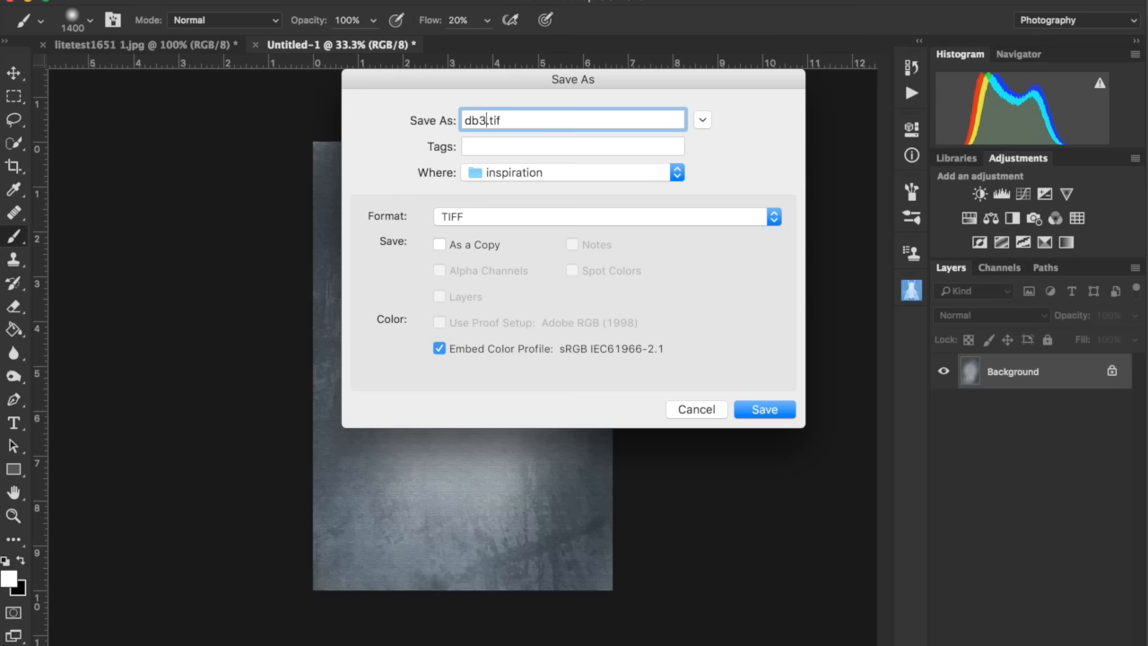
{"action": "left_click", "coordinate": [551, 173]}
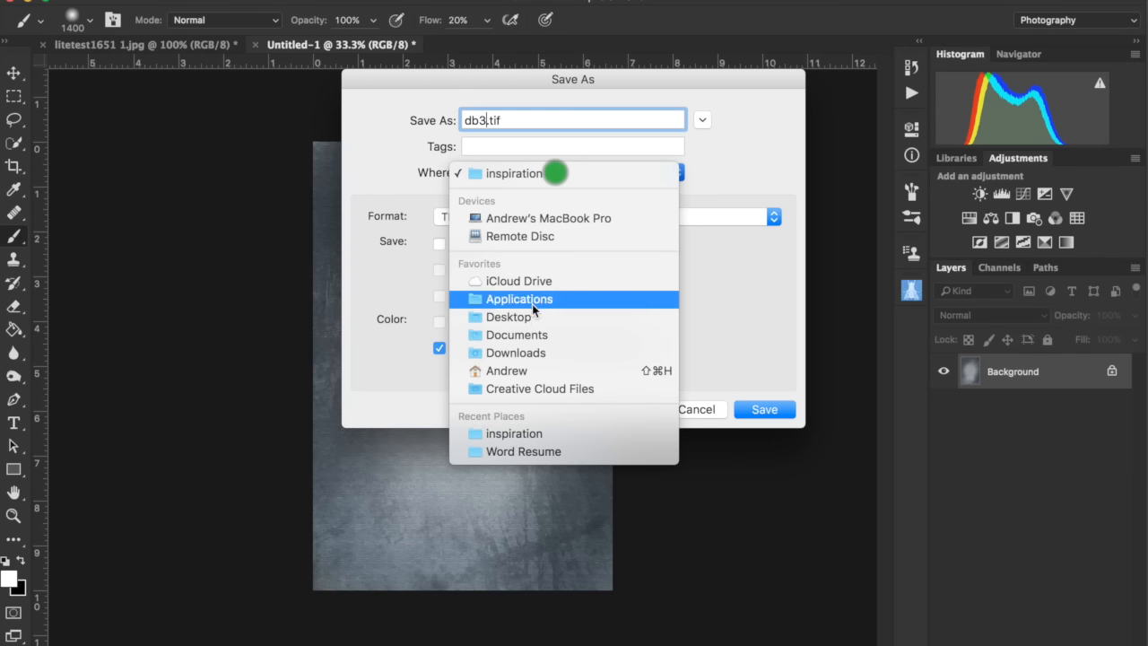
{"action": "left_click", "coordinate": [533, 314]}
{"action": "left_click", "coordinate": [538, 219]}
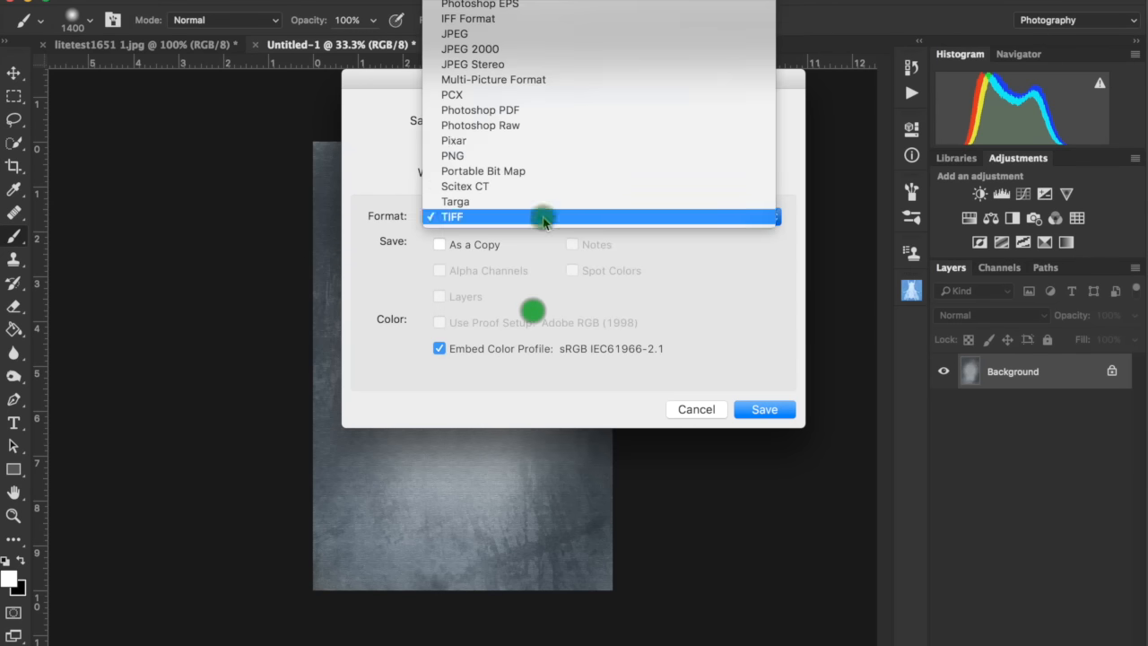
{"action": "left_click", "coordinate": [539, 39]}
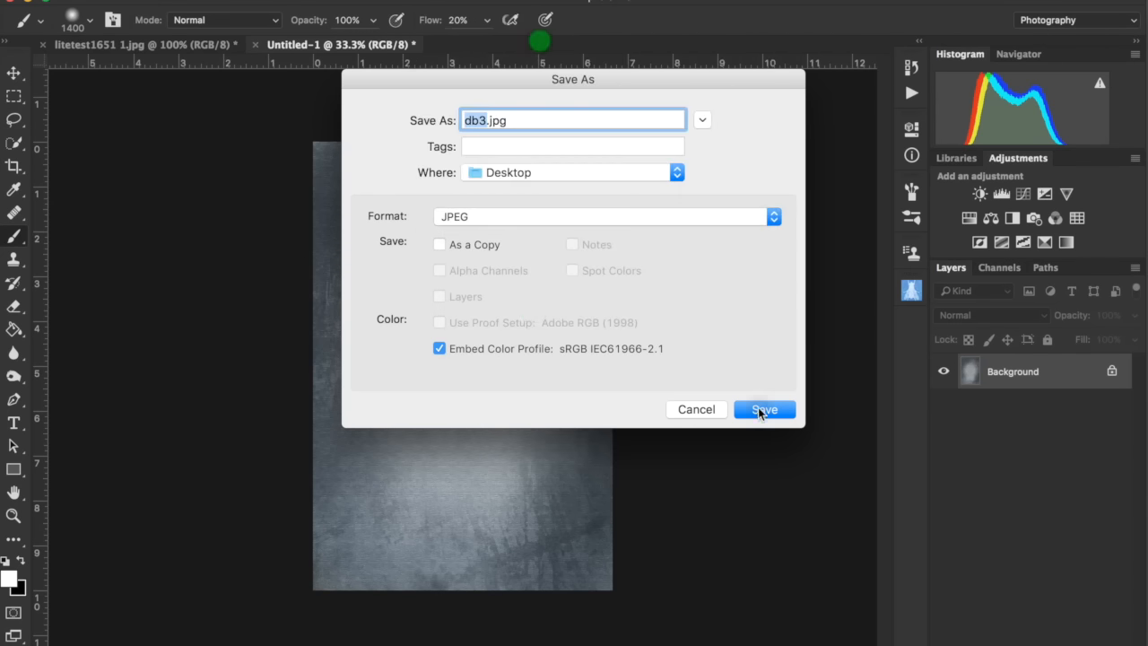
{"action": "left_click", "coordinate": [762, 409]}
{"action": "left_click", "coordinate": [687, 200]}
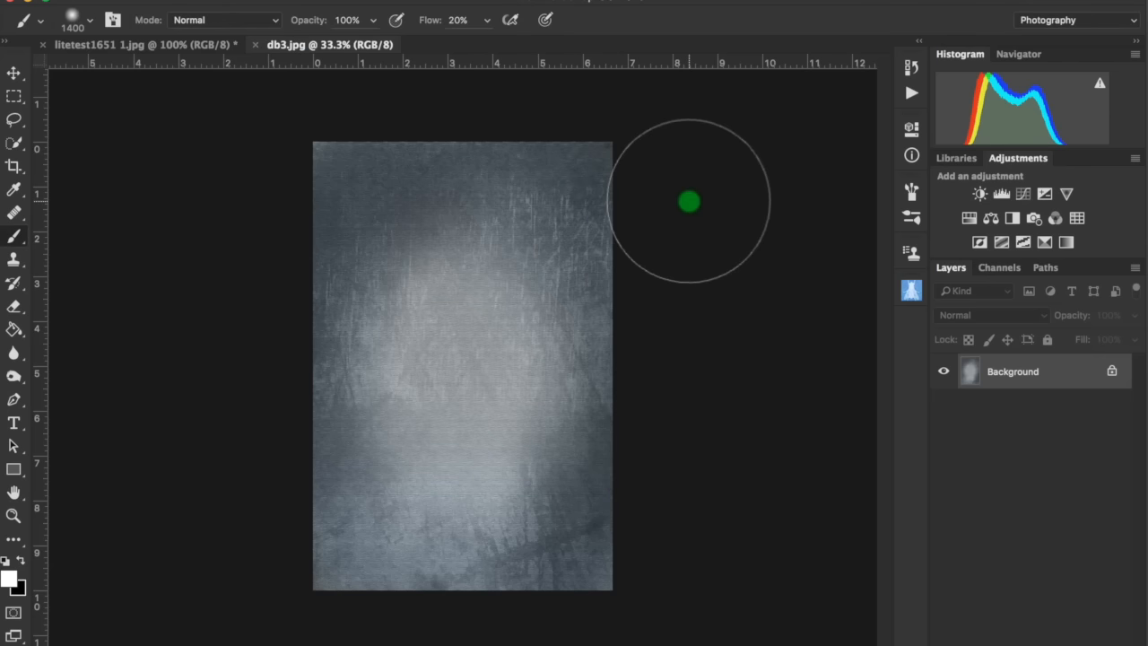
- Close the db3 document and reduce the brush size to 200 px
{"action": "left_click", "coordinate": [256, 46]}
{"action": "key", "text": "bracketleft"}
{"action": "key", "text": "bracketleft"}
{"action": "key", "text": "bracketleft"}
{"action": "key", "text": "bracketleft"}
{"action": "key", "text": "bracketleft"}
{"action": "key", "text": "bracketleft"}
{"action": "key", "text": "bracketleft"}
{"action": "key", "text": "bracketleft"}
{"action": "key", "text": "bracketleft"}
{"action": "key", "text": "bracketleft"}
{"action": "key", "text": "bracketleft"}
{"action": "key", "text": "bracketleft"}
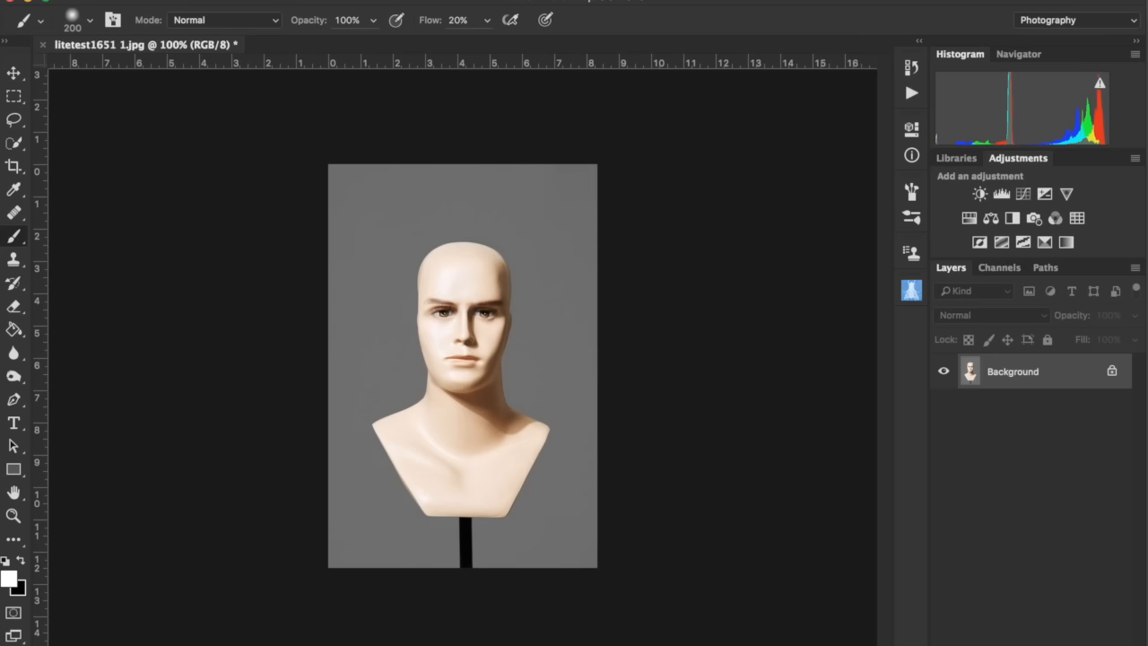
- Place db3.jpg embedded into the mannequin photo and scale it to about 133% to cover the canvas
{"action": "left_click", "coordinate": [166, 0]}
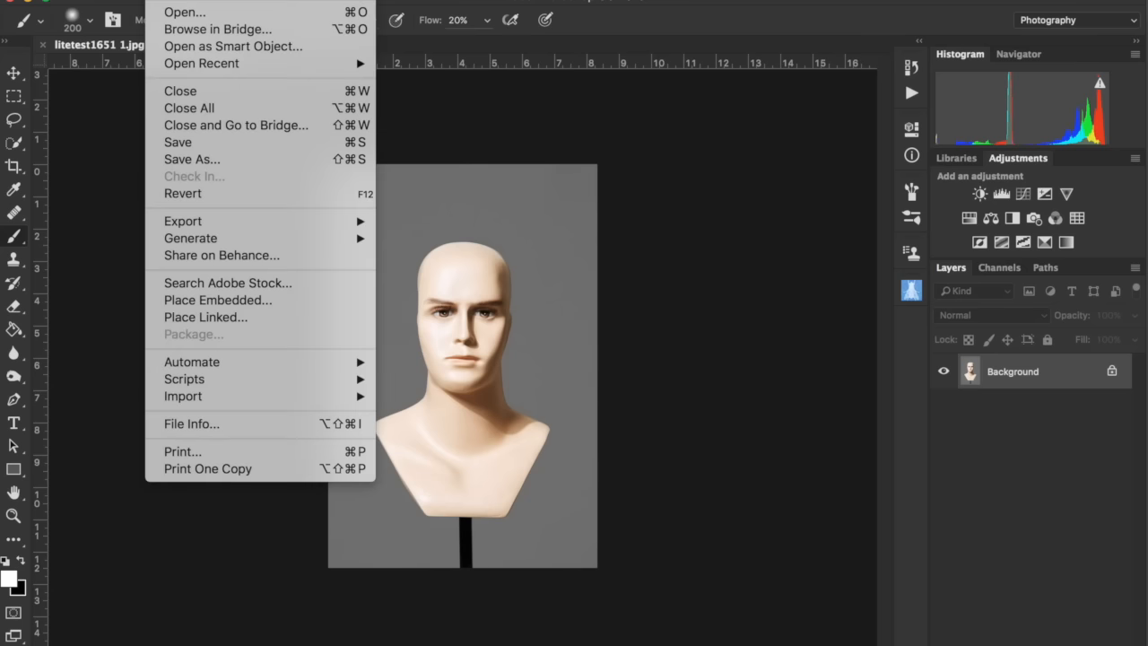
{"action": "left_click", "coordinate": [204, 300]}
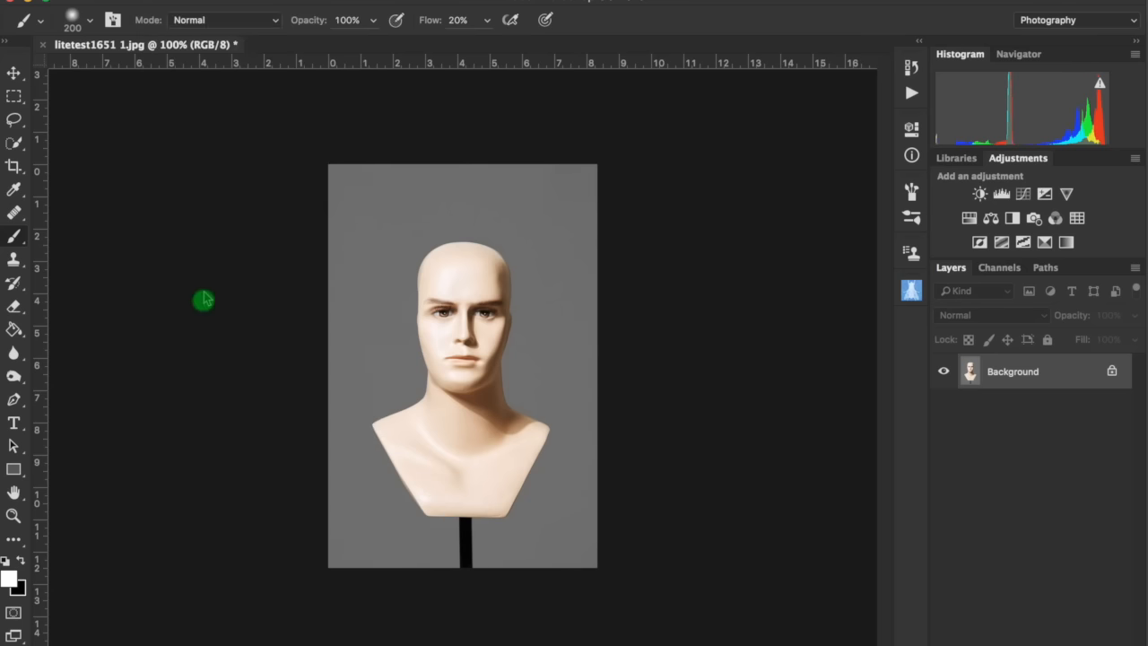
{"action": "double_click", "coordinate": [444, 114]}
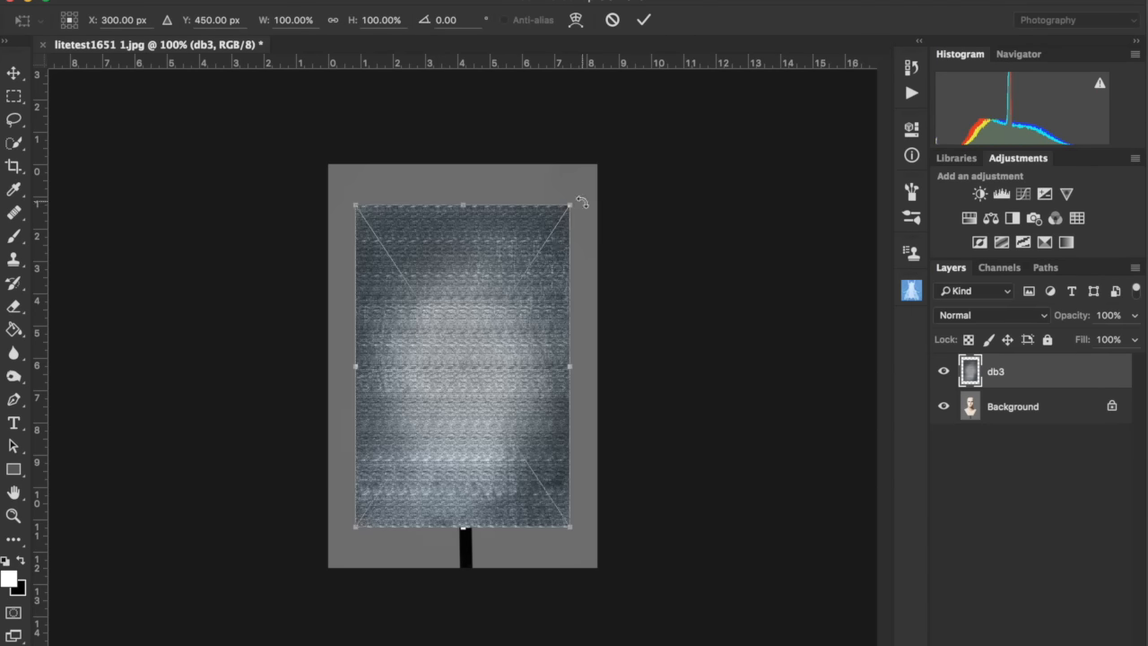
{"action": "left_click_drag", "start_coordinate": [571, 205], "coordinate": [625, 163]}
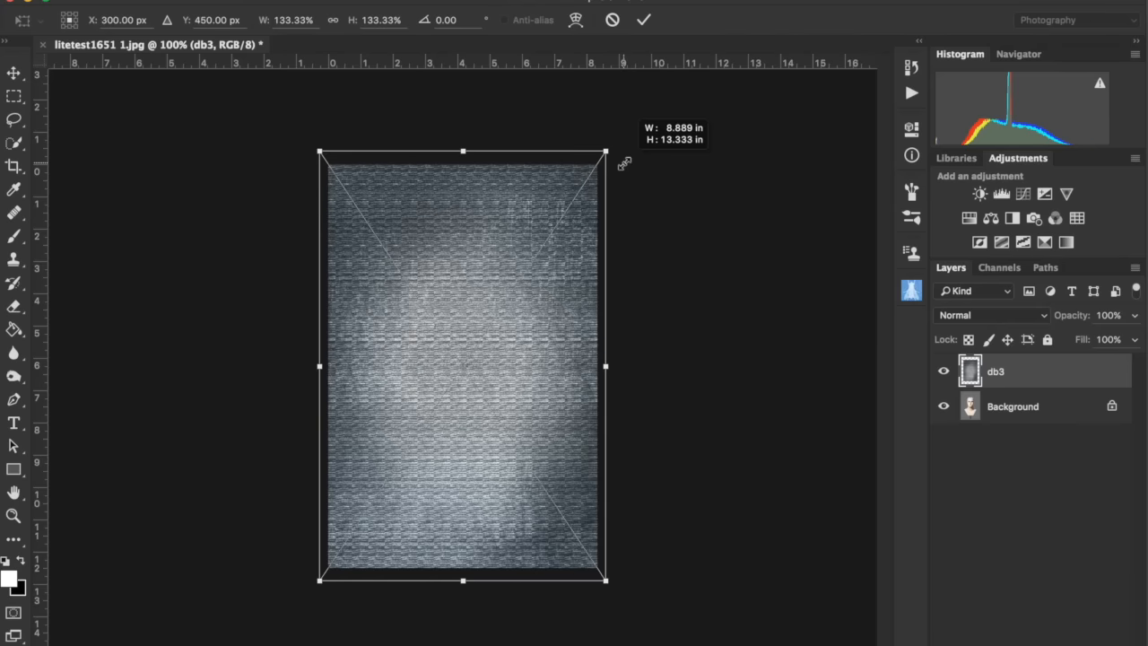
{"action": "key", "text": "Return"}
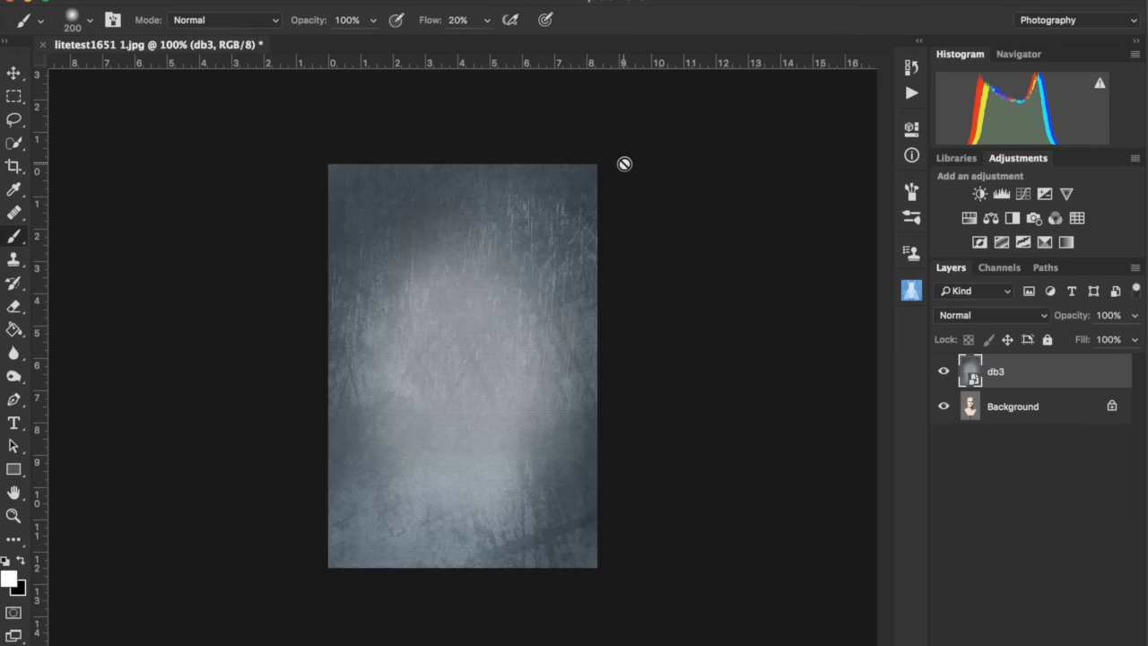
- Set the db3 layer's blend mode to Soft Light
{"action": "left_click", "coordinate": [958, 318]}
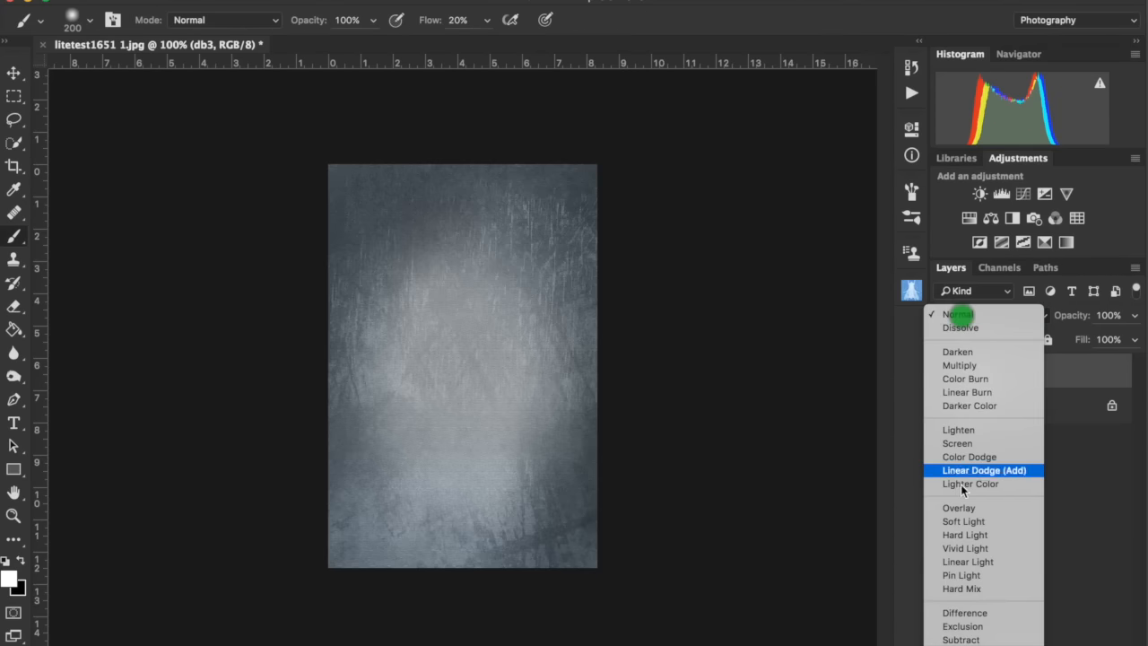
{"action": "left_click", "coordinate": [960, 523]}
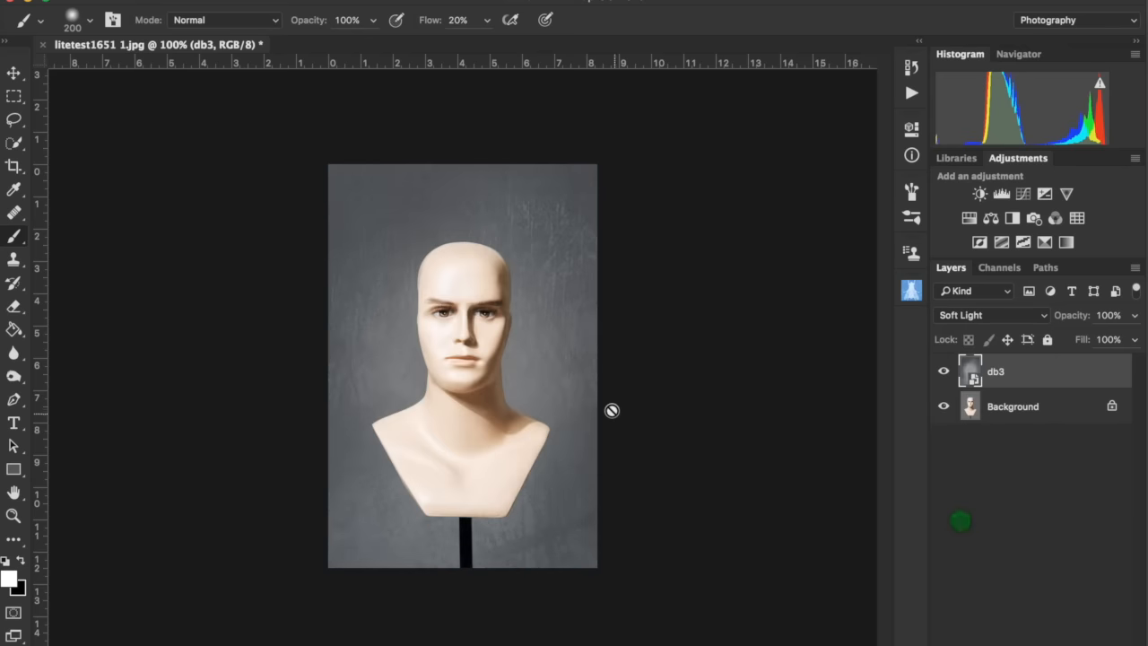
{"action": "key", "text": "z"}
{"action": "left_click", "coordinate": [459, 331]}
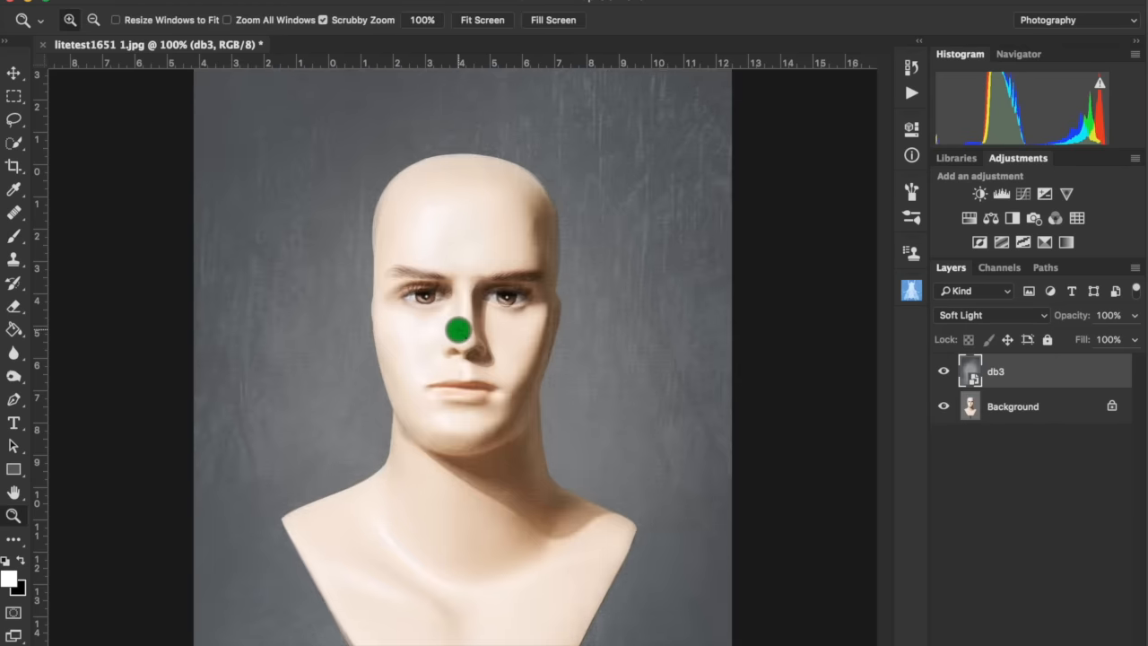
{"action": "left_click", "coordinate": [459, 331]}
{"action": "left_click", "coordinate": [504, 331], "text": "alt"}
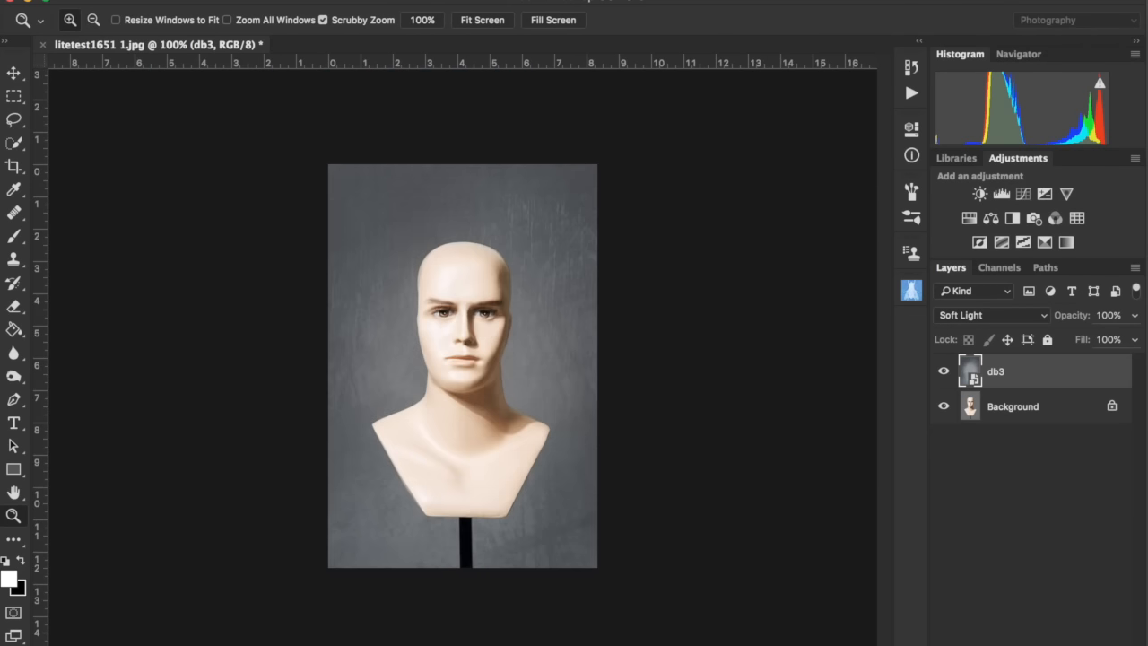
- Add a layer mask to db3 and paint black over the mannequin's head and bust with a 150 px brush
{"action": "left_click", "coordinate": [1024, 643]}
{"action": "left_click", "coordinate": [458, 318]}
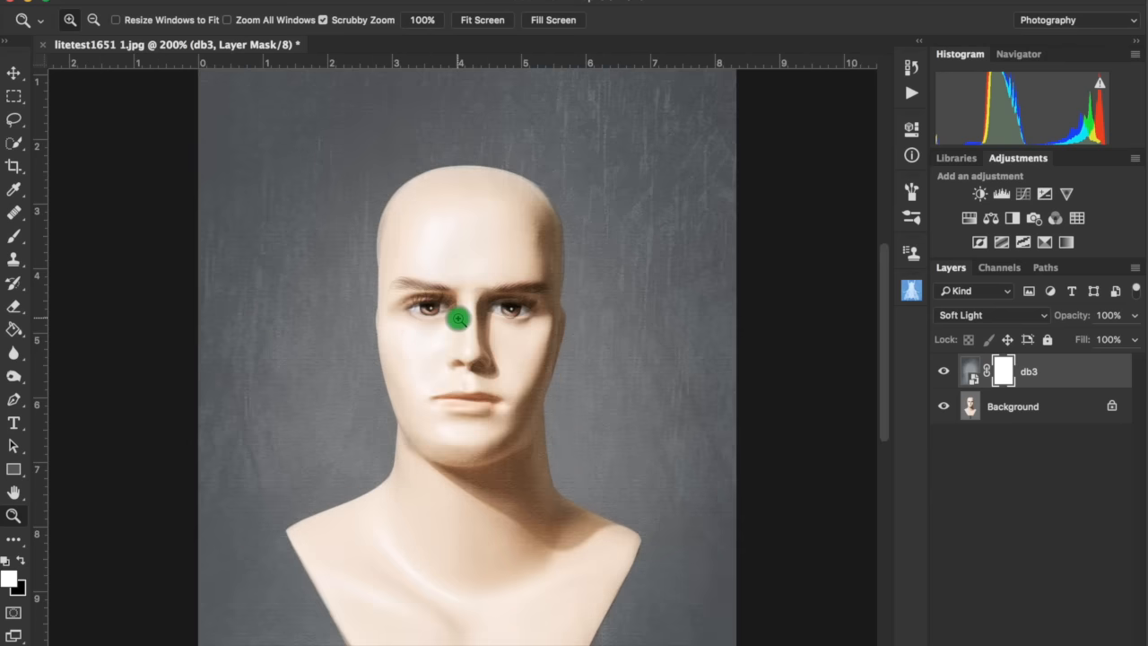
{"action": "key", "text": "b"}
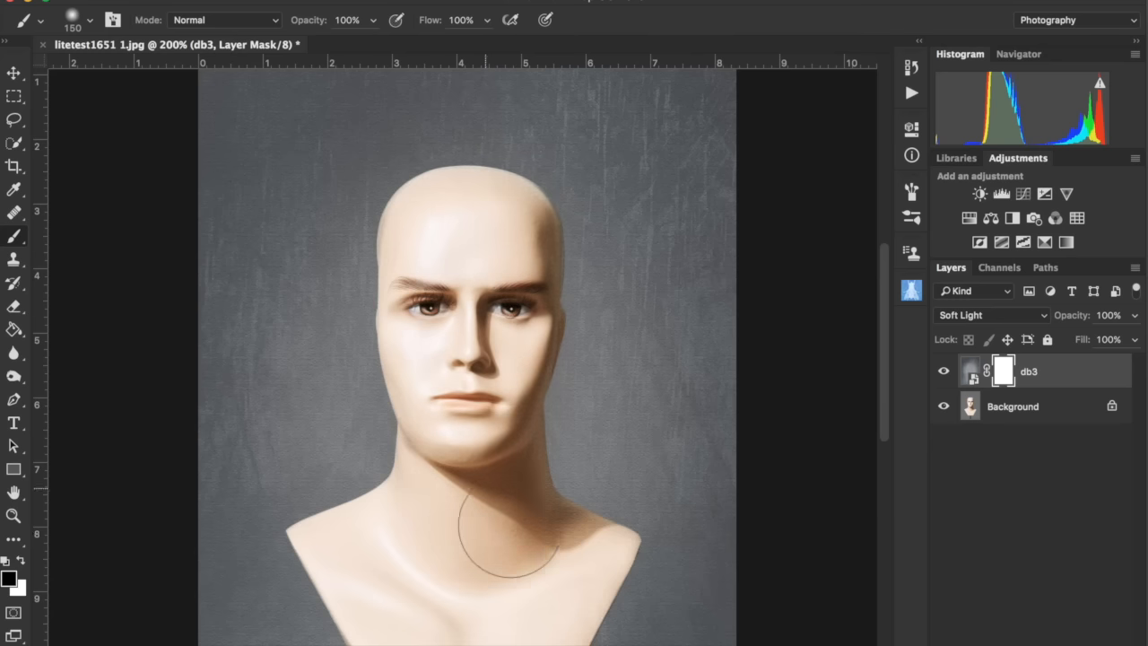
{"action": "mouse_move", "coordinate": [527, 543]}
{"action": "left_mouse_down"}
{"action": "mouse_move", "coordinate": [549, 588]}
{"action": "mouse_move", "coordinate": [458, 552]}
{"action": "mouse_move", "coordinate": [389, 576]}
{"action": "mouse_move", "coordinate": [363, 553]}
{"action": "mouse_move", "coordinate": [408, 611]}
{"action": "mouse_move", "coordinate": [455, 556]}
{"action": "left_mouse_up"}
{"action": "scroll", "coordinate": [456, 556], "scroll_direction": "up", "scroll_amount": 2}
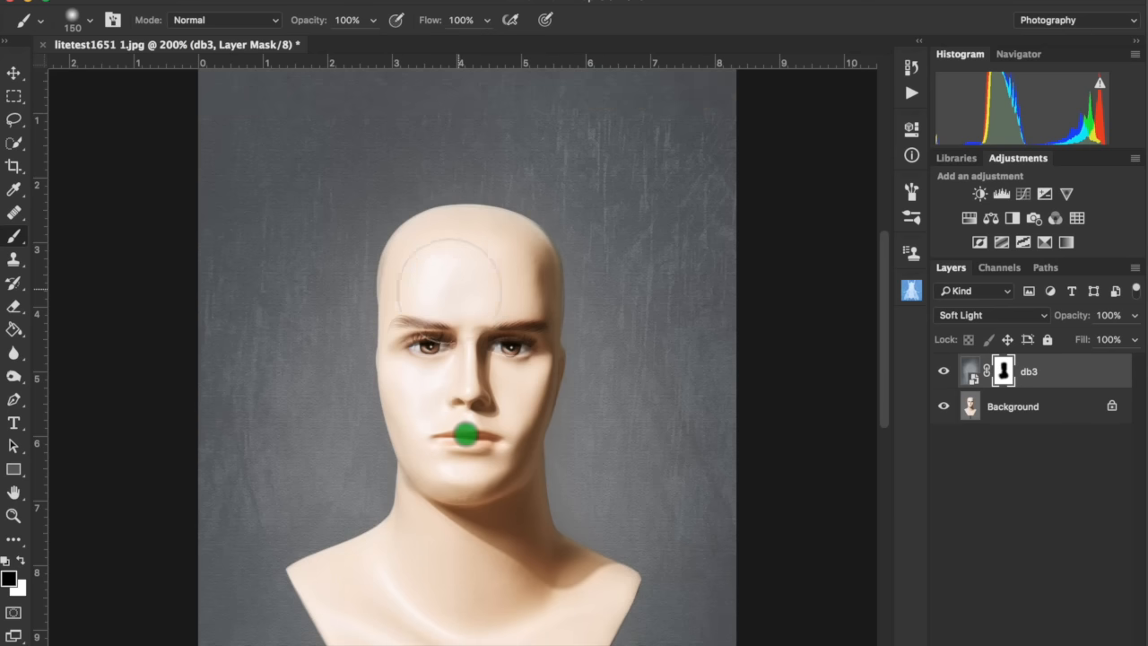
{"action": "left_click_drag", "start_coordinate": [498, 299], "coordinate": [464, 451]}
{"action": "scroll", "coordinate": [463, 451], "scroll_direction": "down", "scroll_amount": 5}
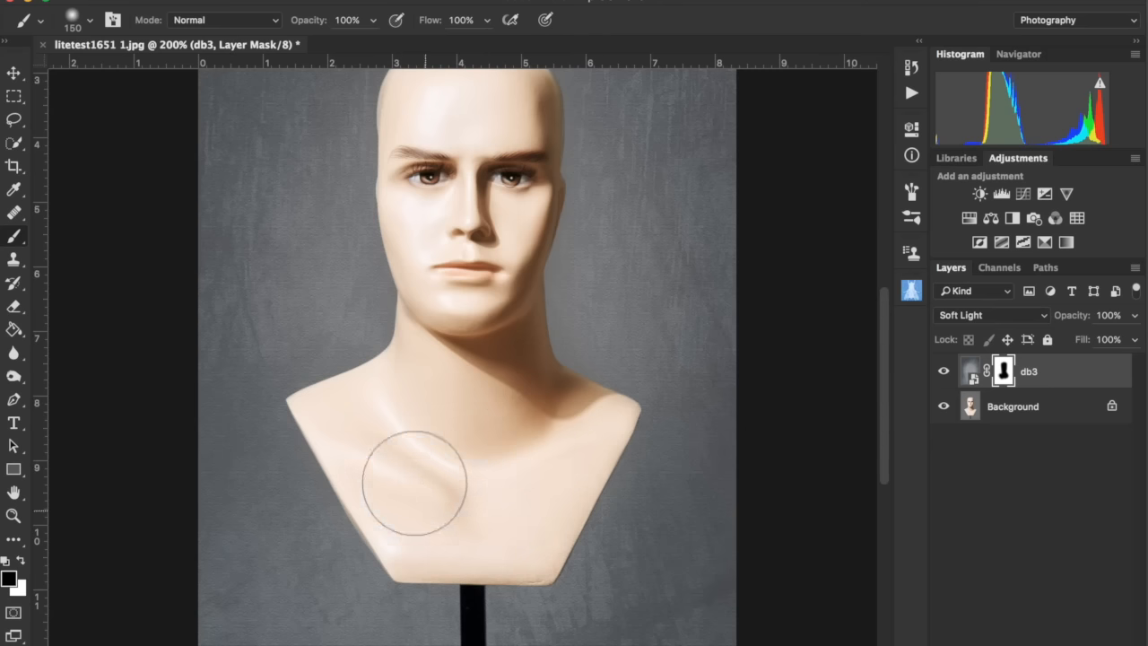
- Toggle the db3 layer's visibility at different zoom levels to compare the texture effect
{"action": "key", "text": "z"}
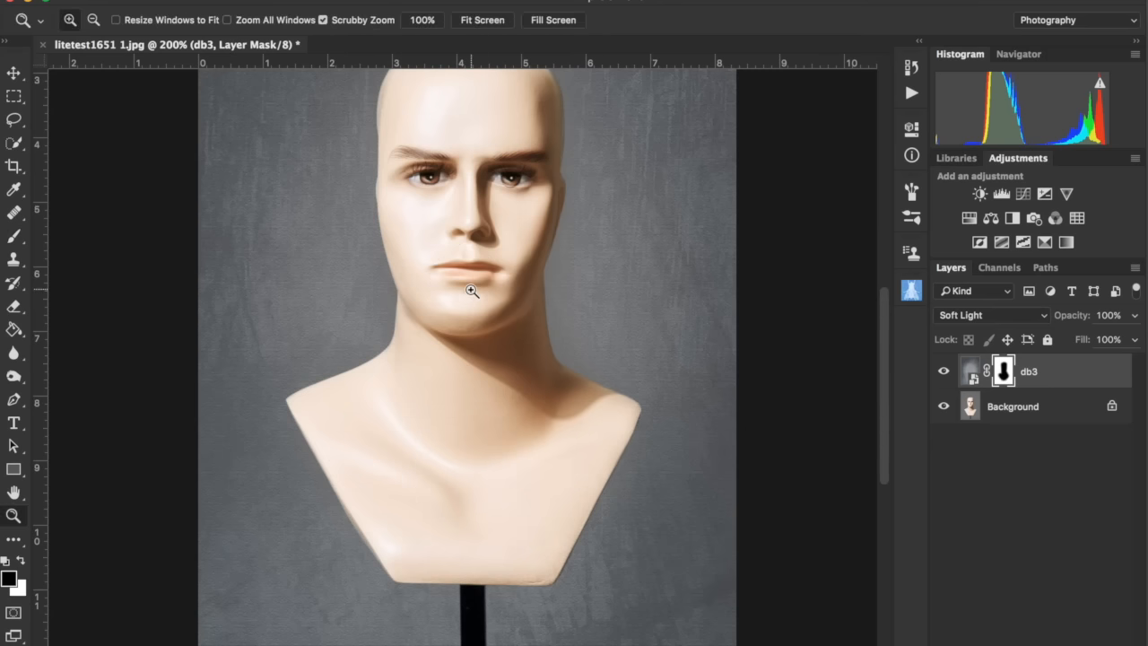
{"action": "left_click", "coordinate": [470, 287], "text": "alt"}
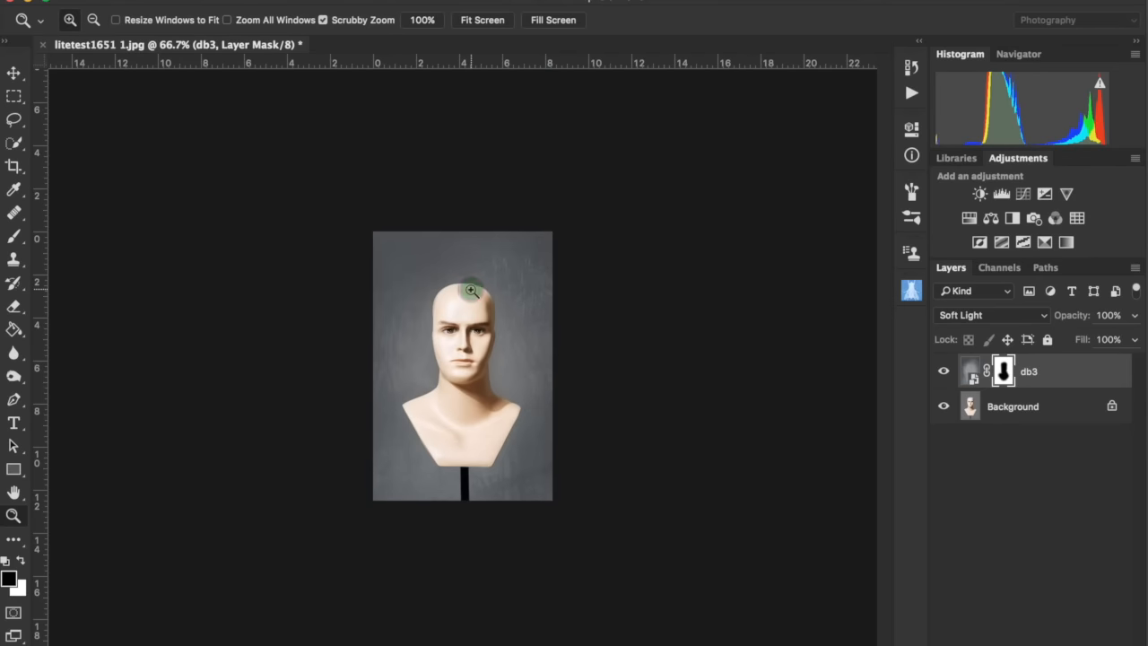
{"action": "left_click", "coordinate": [470, 290]}
{"action": "left_click", "coordinate": [470, 290]}
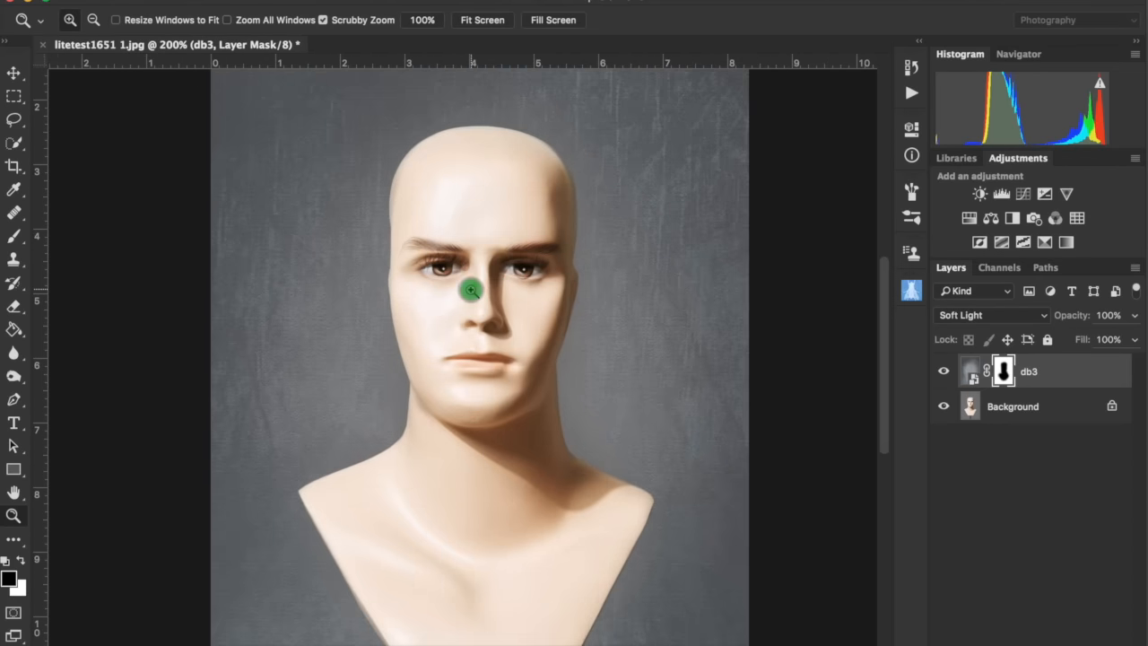
{"action": "left_click", "coordinate": [945, 373]}
{"action": "left_click", "coordinate": [945, 374]}
{"action": "left_click", "coordinate": [944, 373]}
{"action": "left_click", "coordinate": [945, 373]}
{"action": "left_click", "coordinate": [603, 293], "text": "alt"}
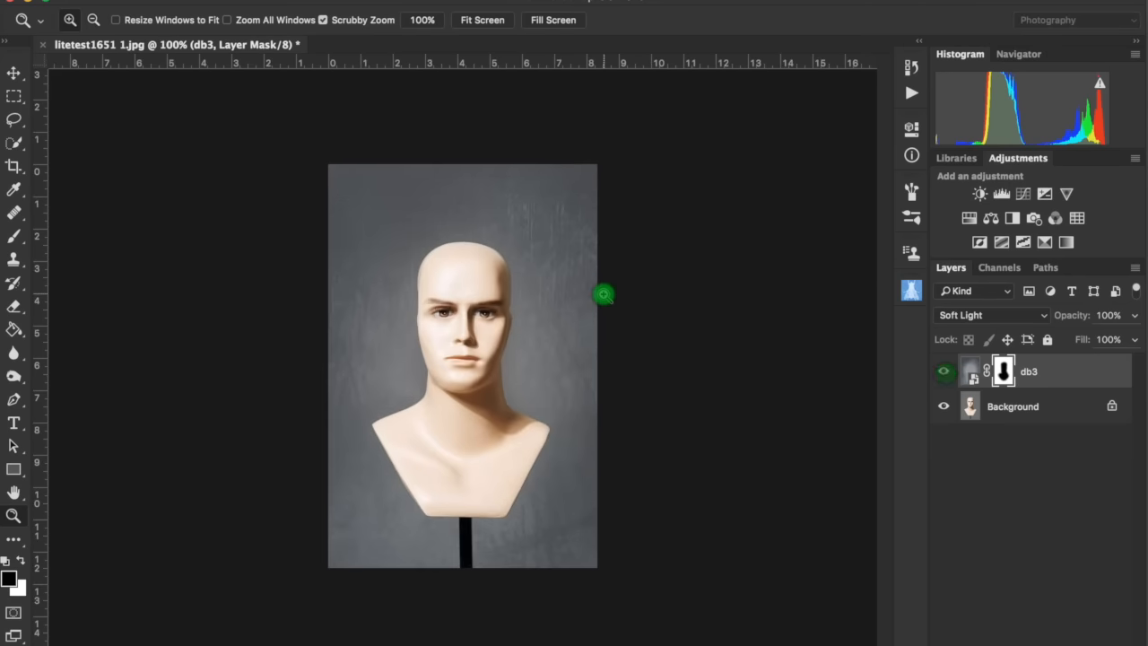
- Add a Curves adjustment pulling the midtones down, then invert its mask to black
{"action": "left_click", "coordinate": [1023, 194]}
{"action": "left_click_drag", "start_coordinate": [805, 266], "coordinate": [804, 278]}
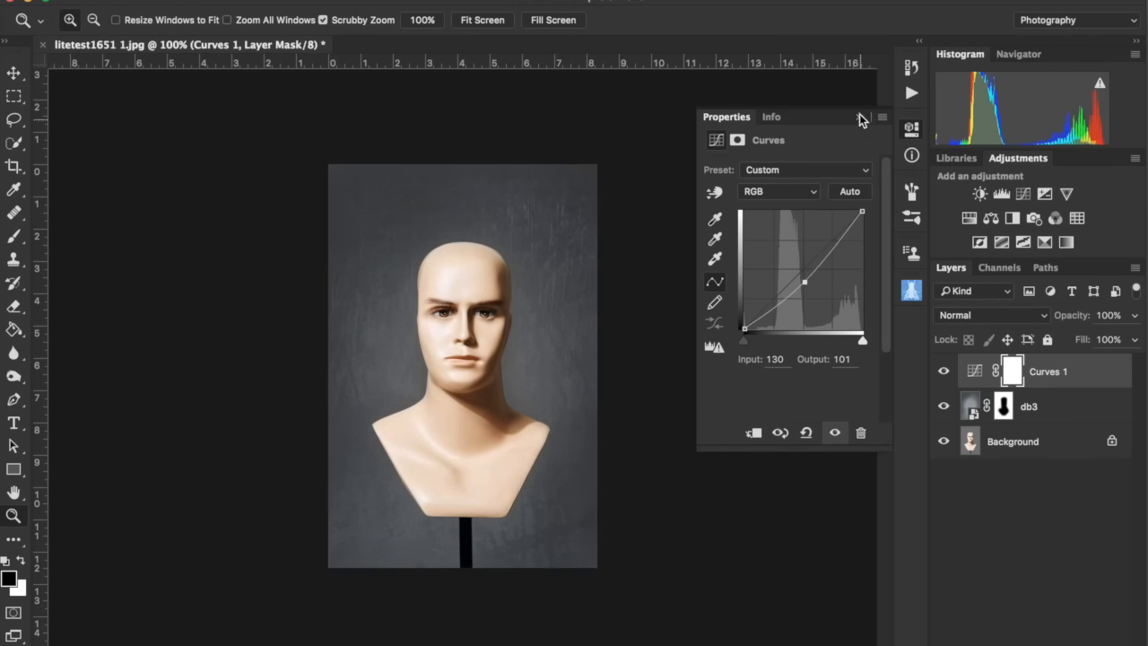
{"action": "left_click", "coordinate": [859, 115]}
{"action": "key", "text": "super+i"}
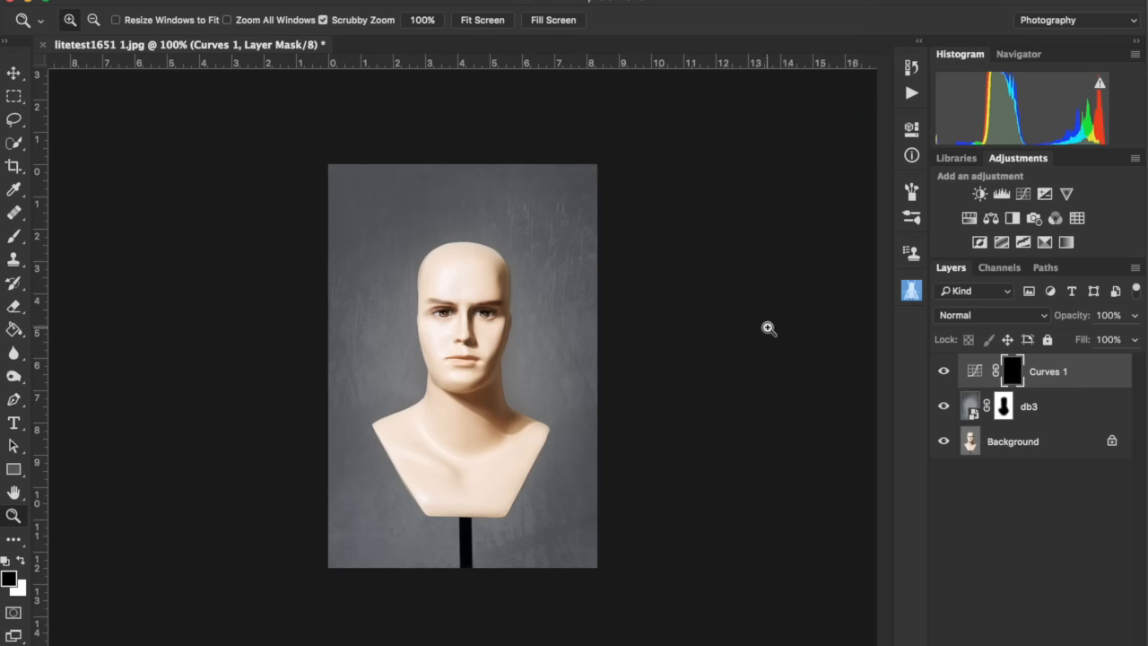
- Paint white onto the Curves 1 mask around the image edges with a 300 px brush at 20% flow
{"action": "key", "text": "b"}
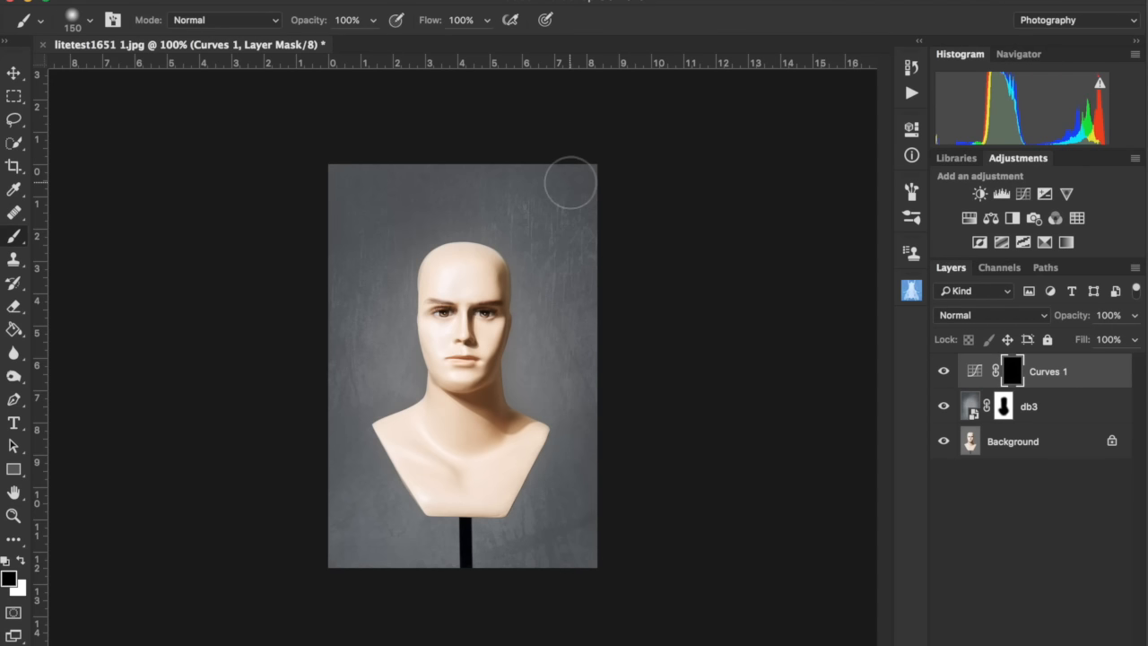
{"action": "key", "text": "bracketright"}
{"action": "key", "text": "bracketright"}
{"action": "key", "text": "bracketright"}
{"action": "key", "text": "bracketright"}
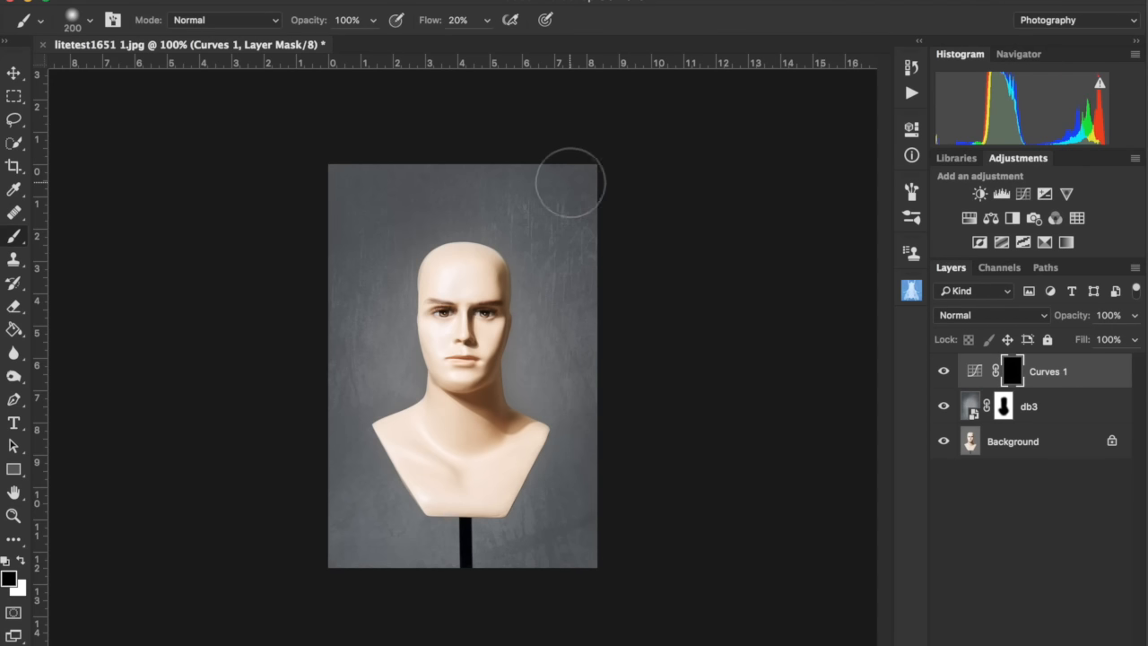
{"action": "left_click", "coordinate": [570, 183]}
{"action": "key", "text": "x"}
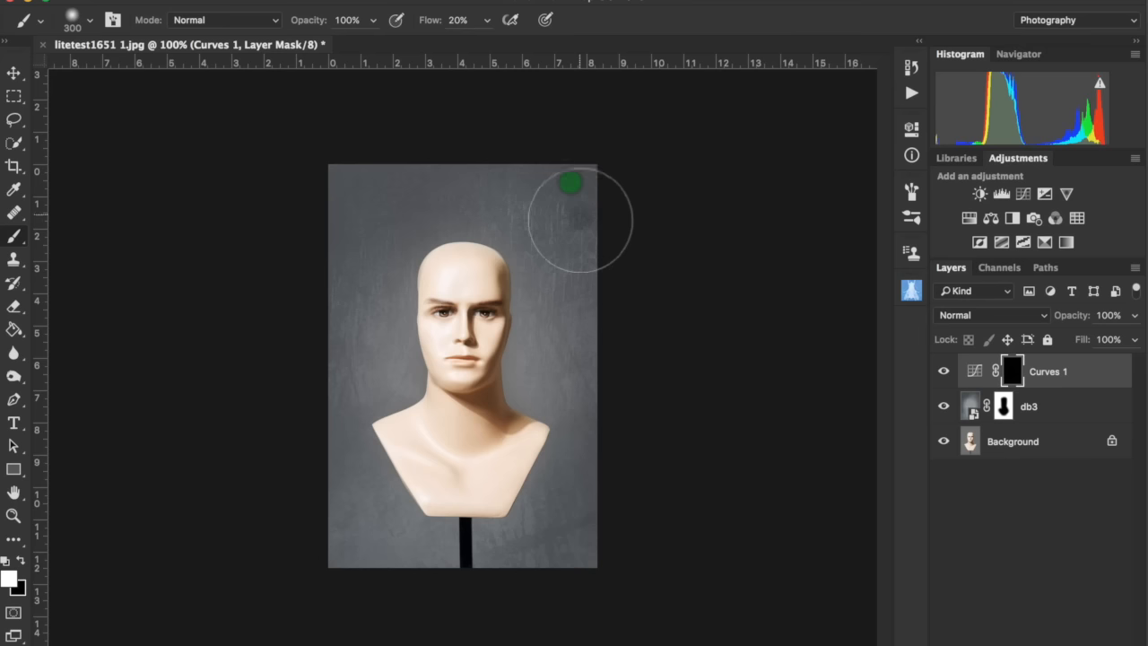
{"action": "left_click", "coordinate": [580, 218]}
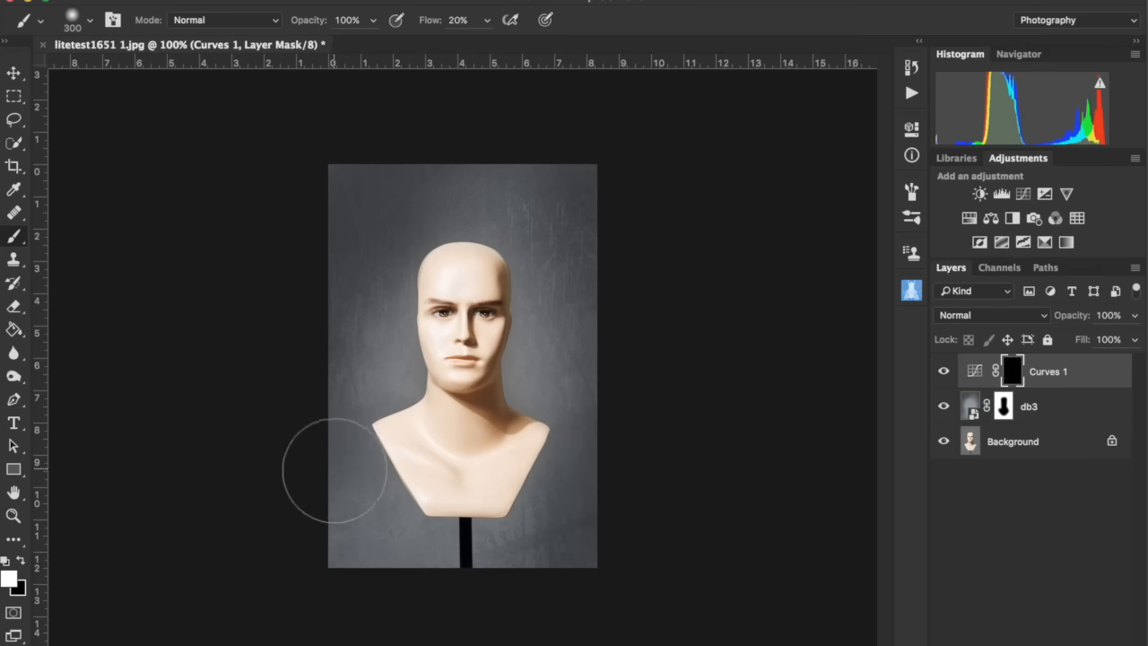
{"action": "left_click", "coordinate": [552, 330]}
{"action": "left_click", "coordinate": [305, 324]}
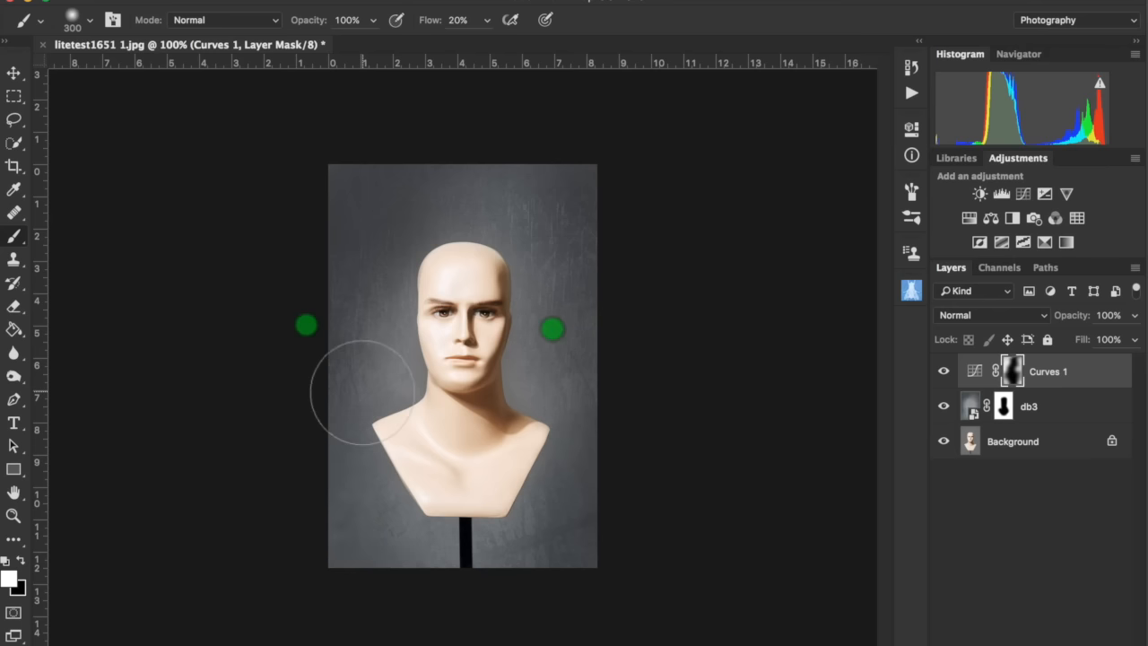
{"action": "left_click", "coordinate": [516, 126]}
{"action": "left_click", "coordinate": [350, 551]}
{"action": "left_click", "coordinate": [638, 539]}
{"action": "left_click", "coordinate": [611, 187]}
- Lower the Curves 1 layer's opacity to 61%
{"action": "right_click", "coordinate": [370, 340]}
{"action": "left_click", "coordinate": [350, 368]}
{"action": "left_click_drag", "start_coordinate": [1071, 315], "coordinate": [1019, 327]}
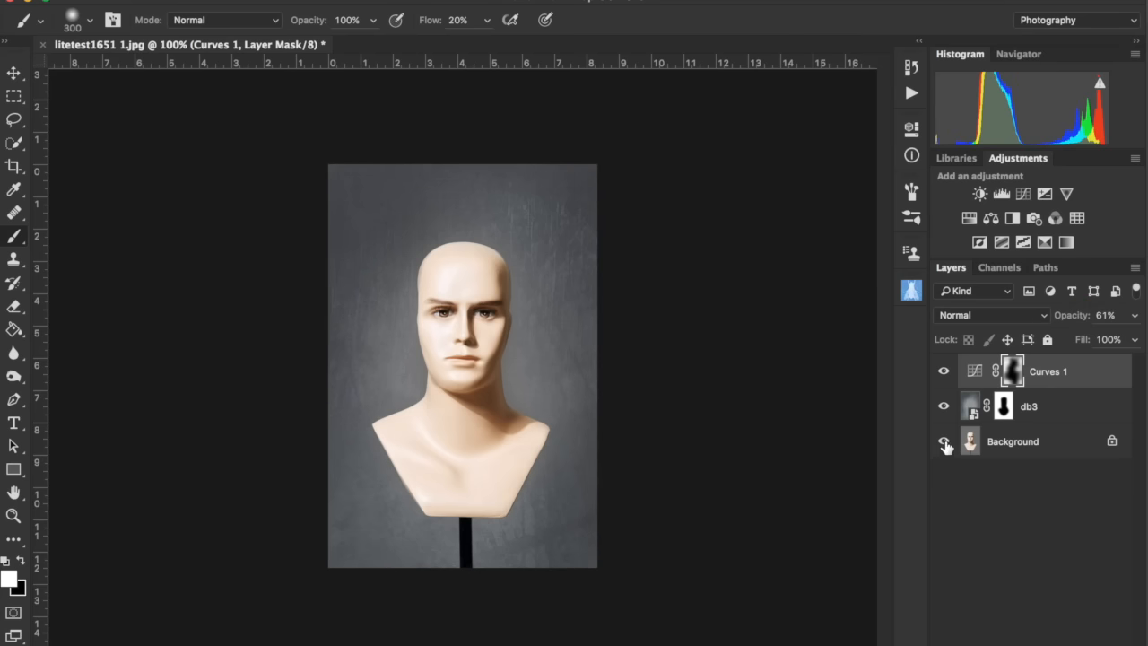